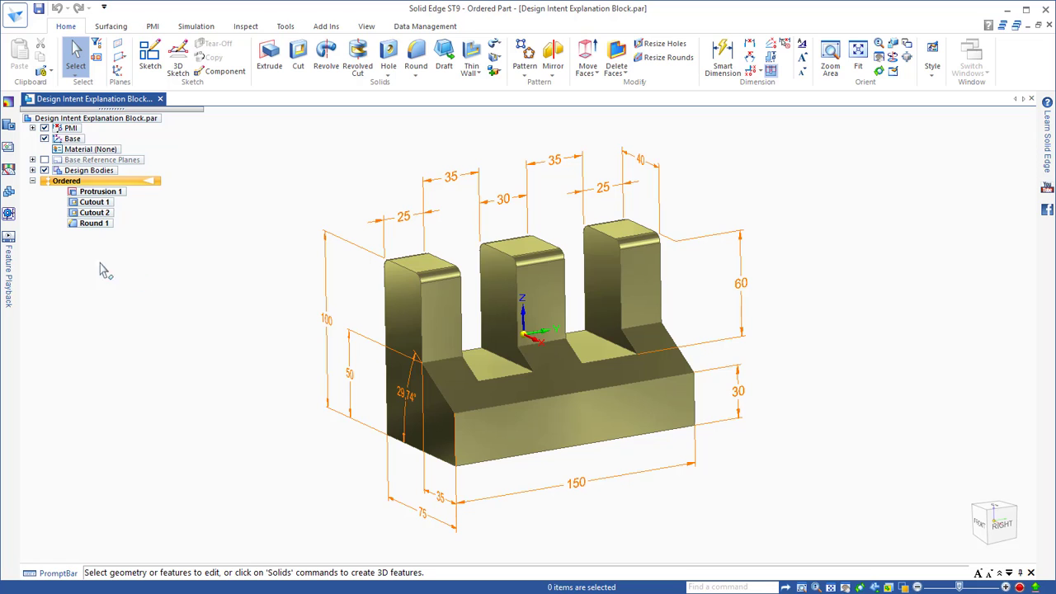
- Play back the block's feature history one feature at a time, from Protrusion 1 through both cutouts to Round 1
click(7, 241)
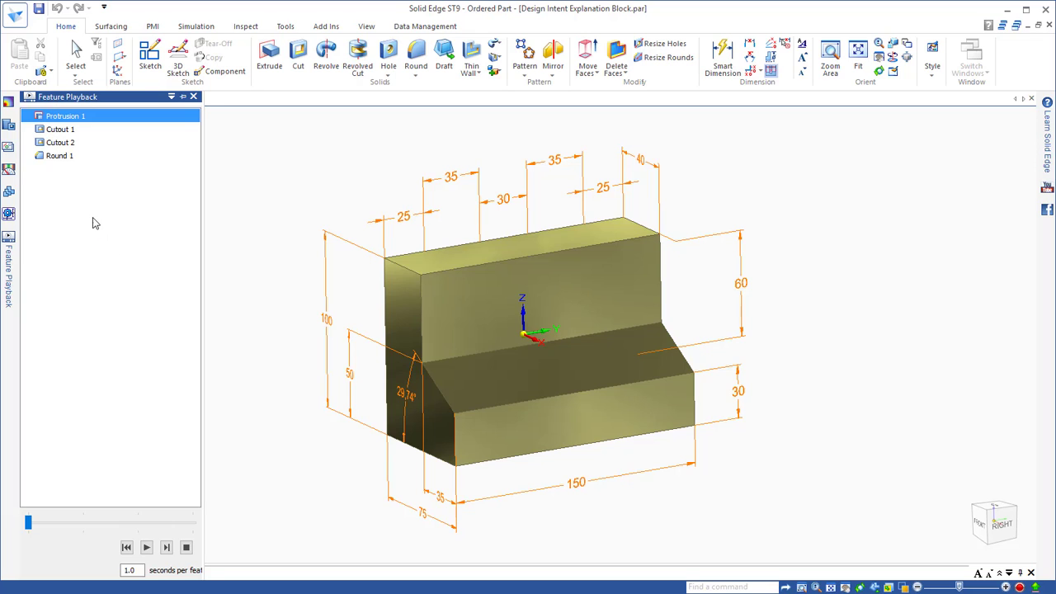
click(60, 130)
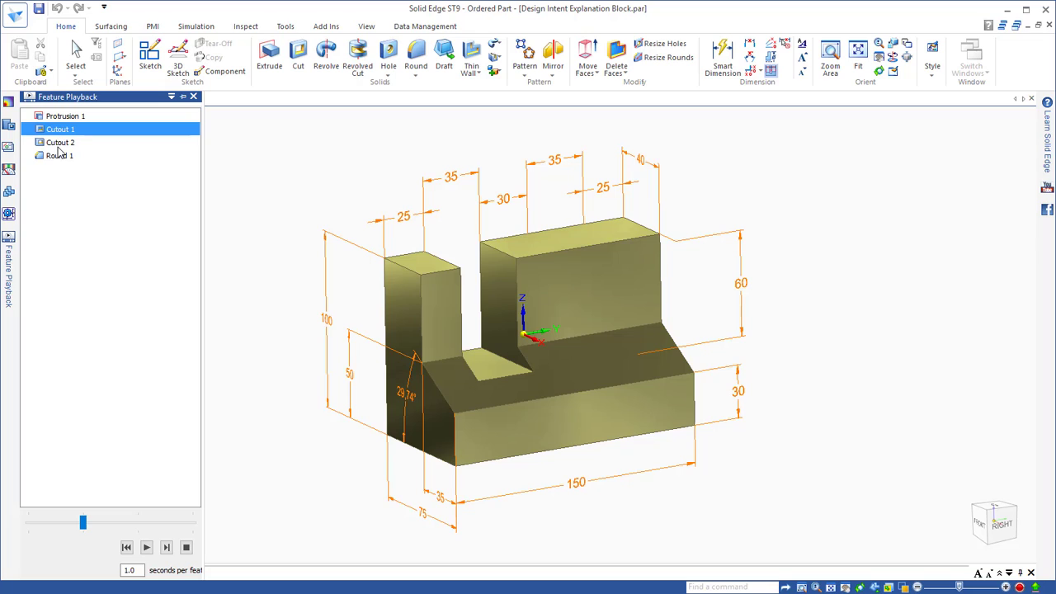
click(59, 145)
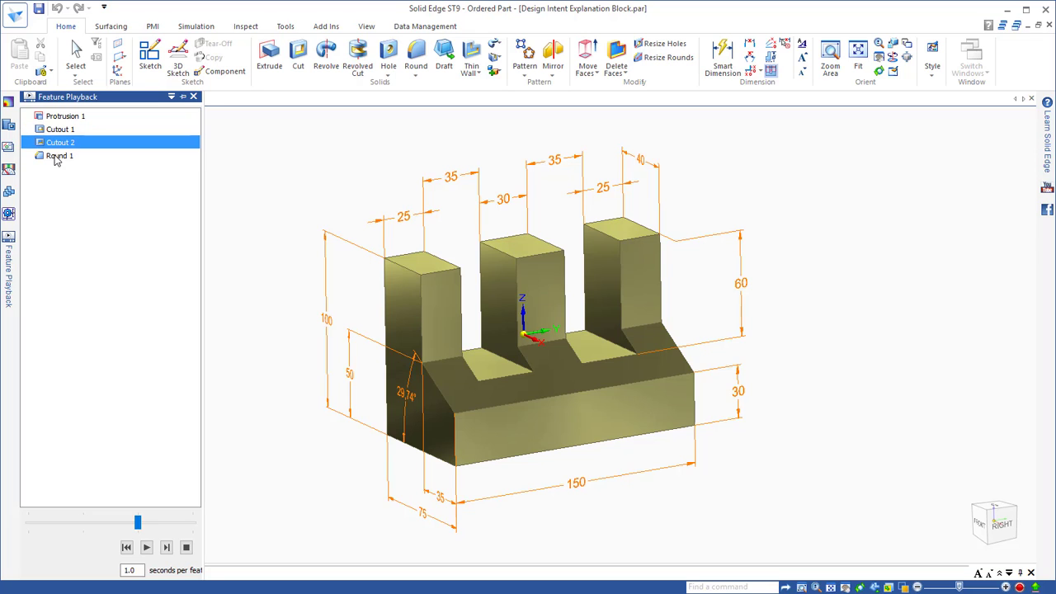
click(56, 158)
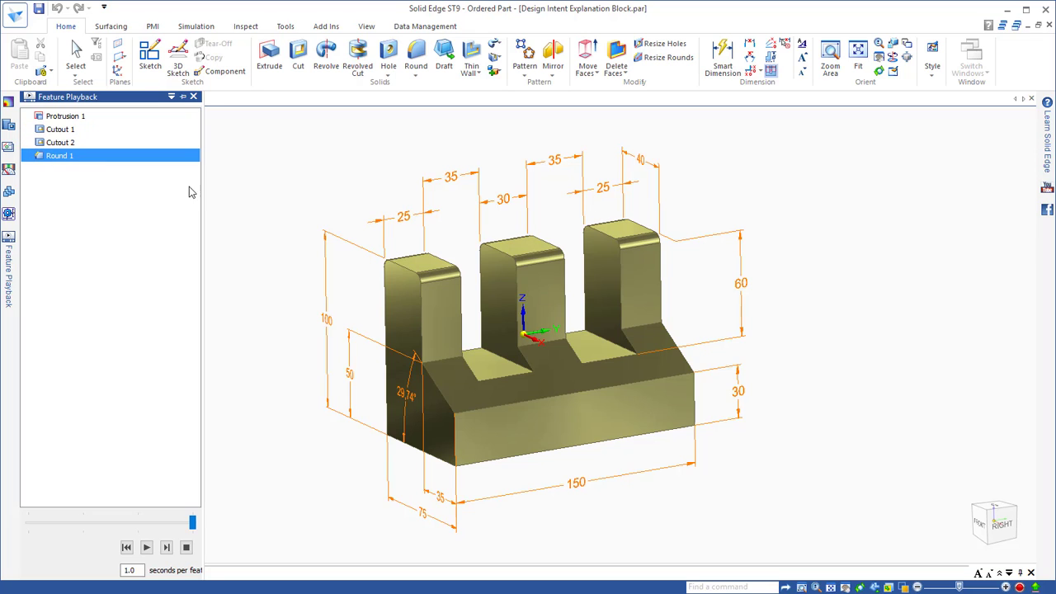
click(75, 56)
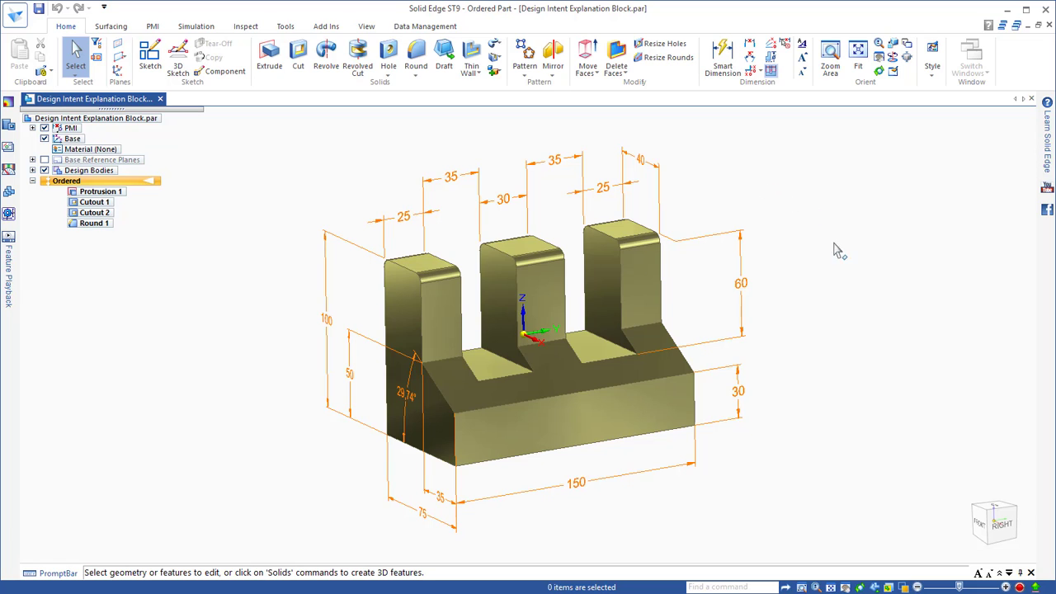
- Open the Protrusion 1 profile sketch for editing and hide the PMI dimensions
middle_drag(886, 435, 642, 489)
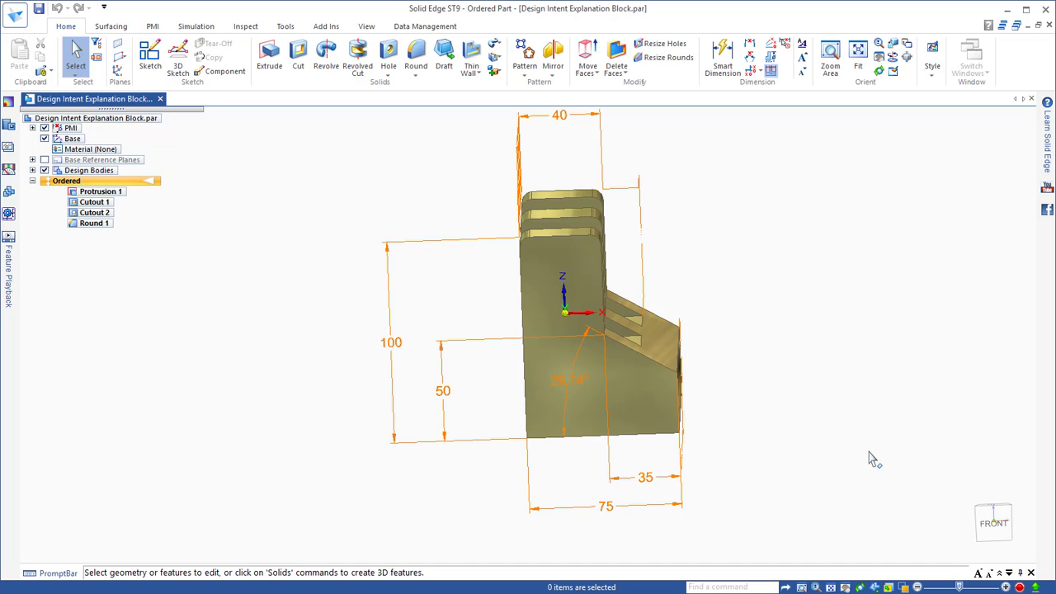
middle_drag(869, 451, 557, 184)
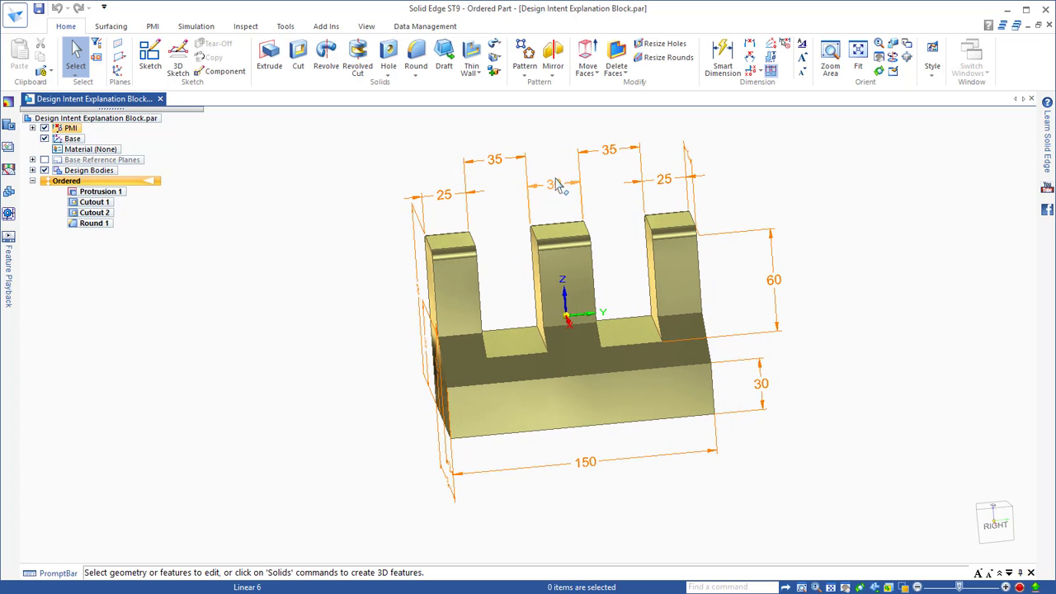
middle_drag(837, 238, 864, 233)
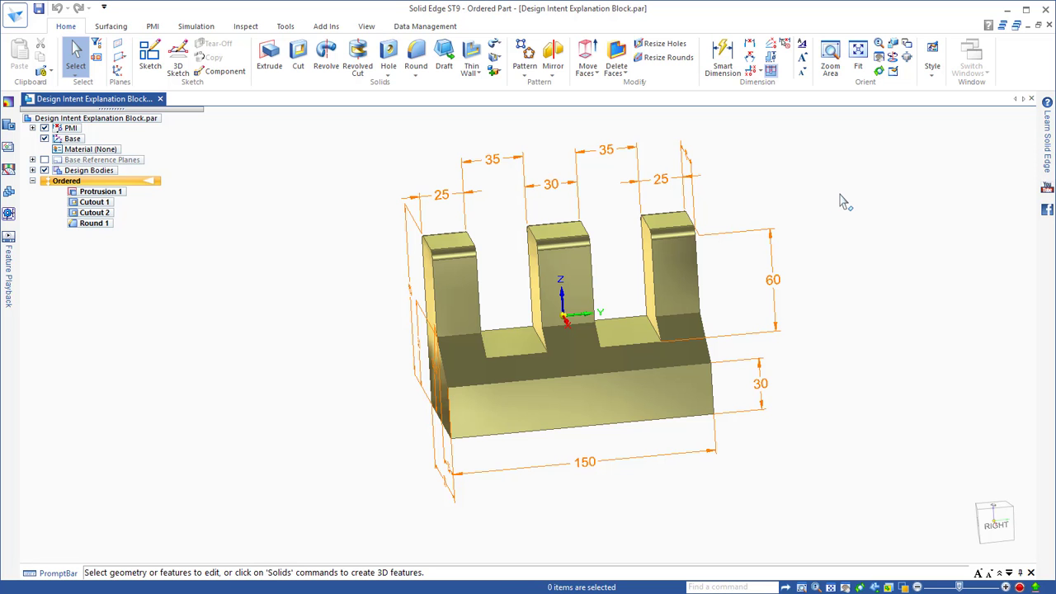
middle_drag(841, 195, 840, 194)
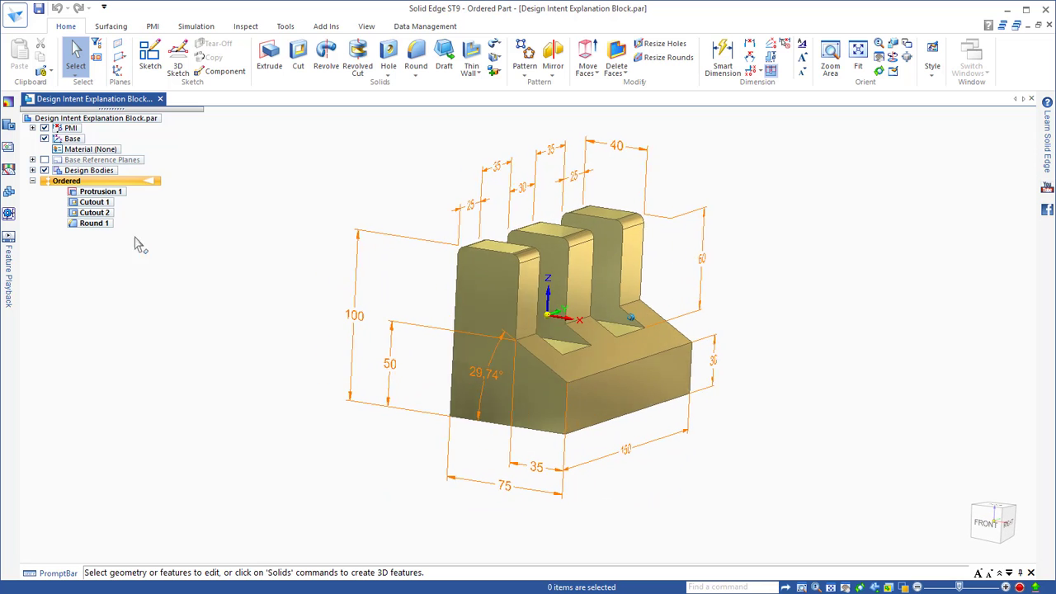
click(99, 194)
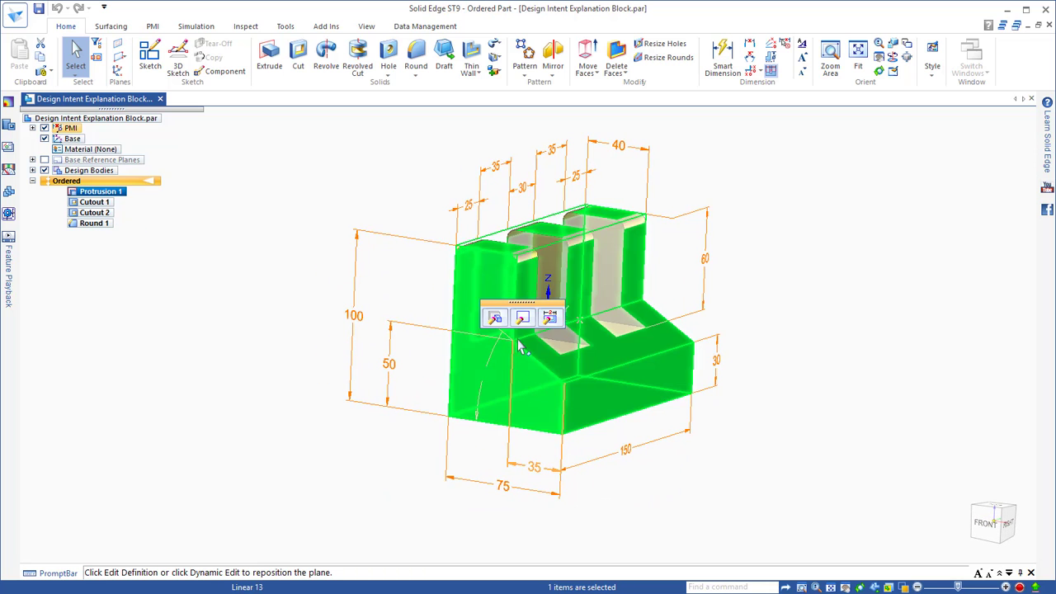
click(526, 318)
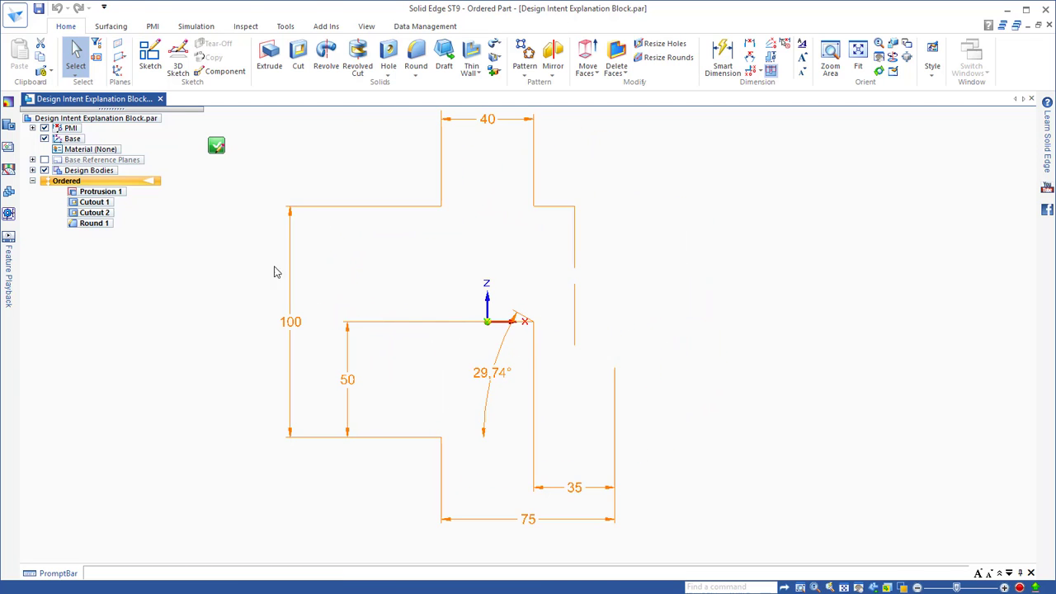
click(44, 128)
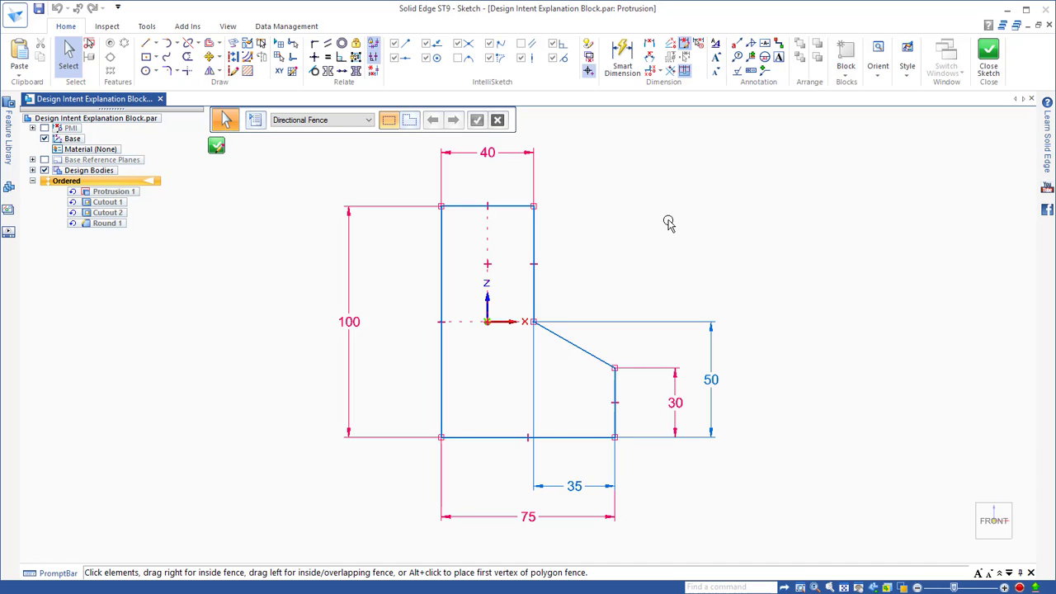
- Try setting the profile's overall base width to 100 mm, and undo the change
click(531, 516)
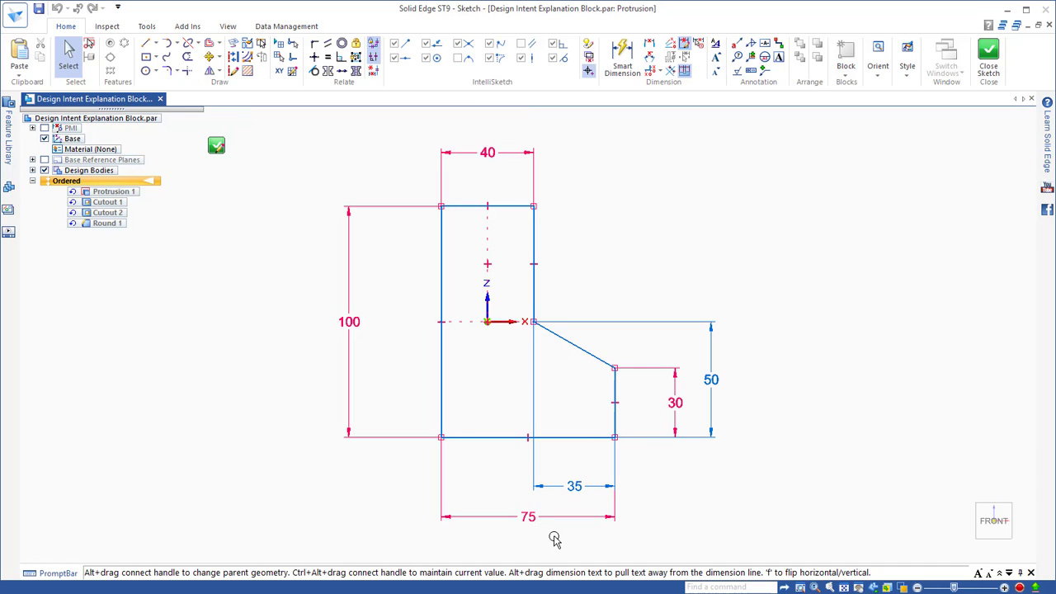
text(100)
key(Return)
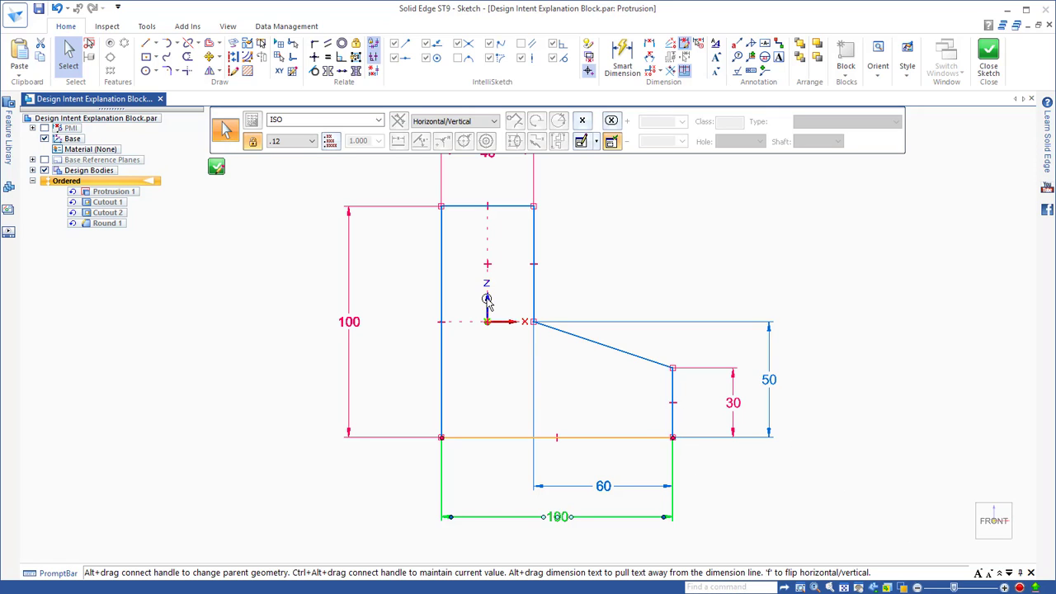
click(240, 245)
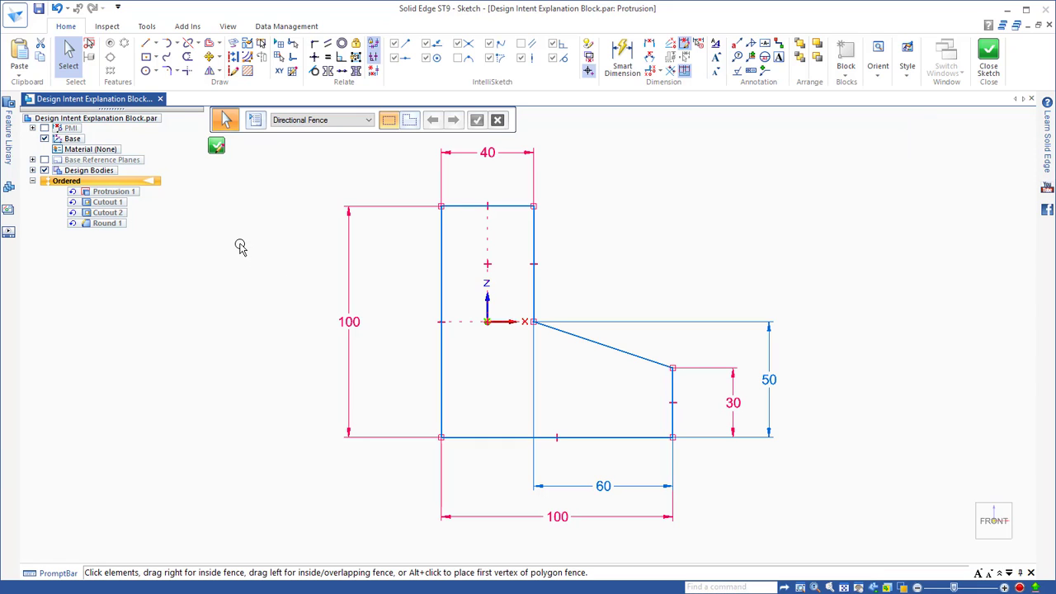
key(ctrl+z)
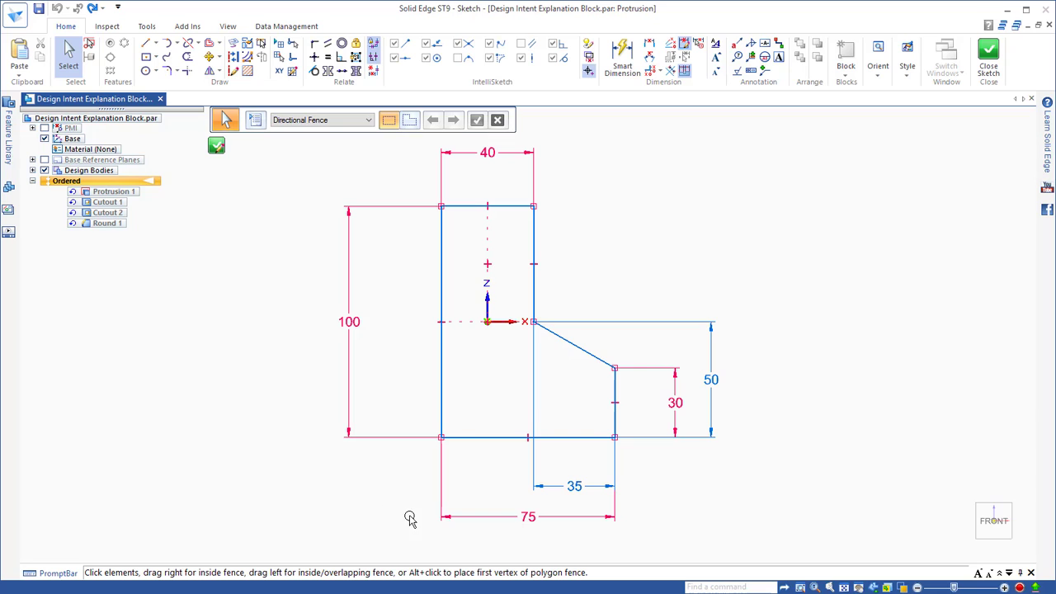
- Make the 40 mm top width dimension driven and lock the 35 mm horizontal dimension under the slope as driving
click(575, 489)
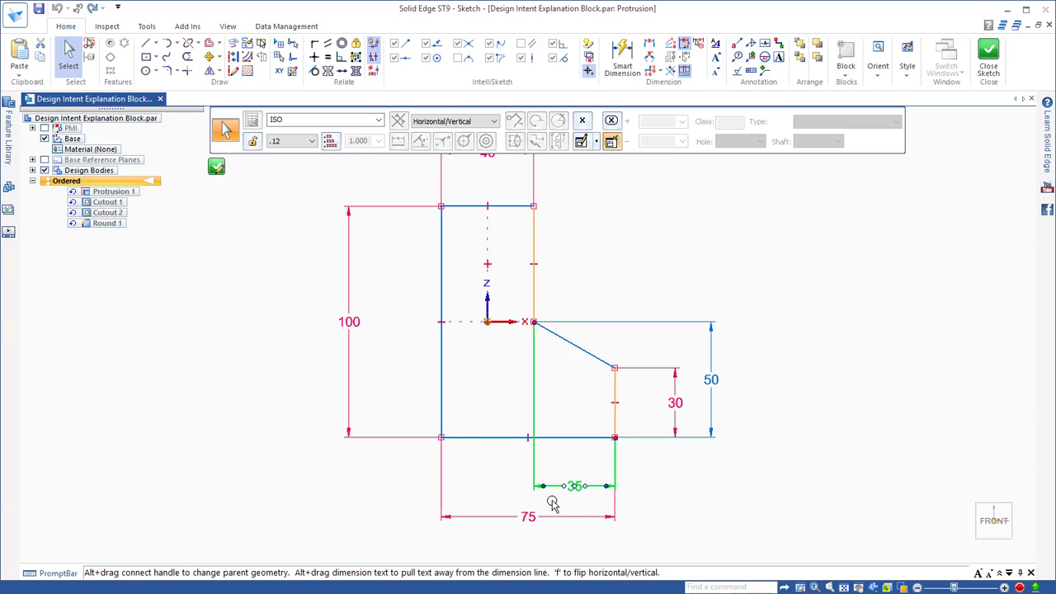
click(262, 223)
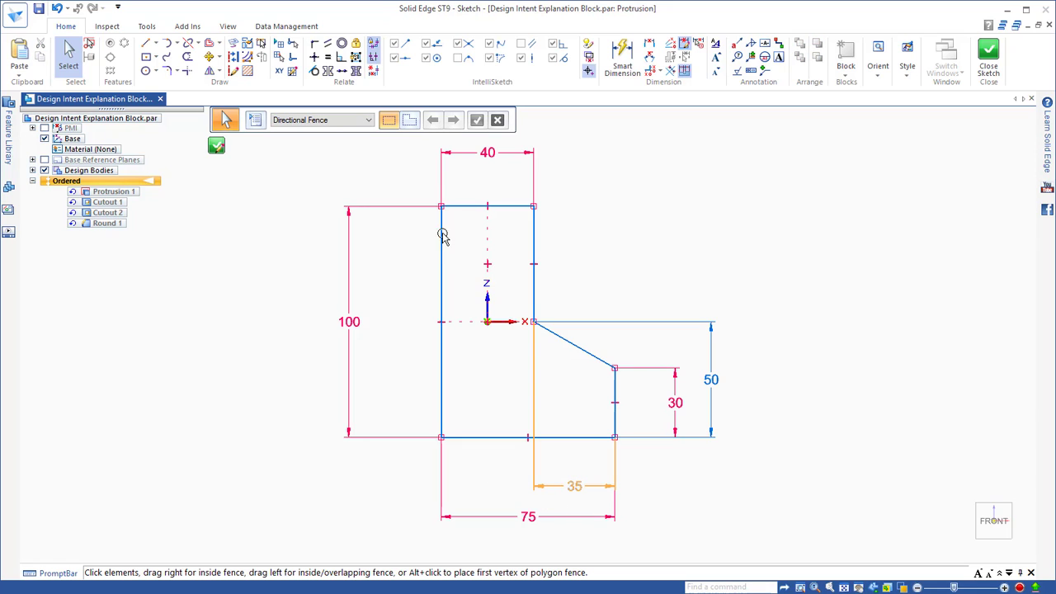
click(488, 153)
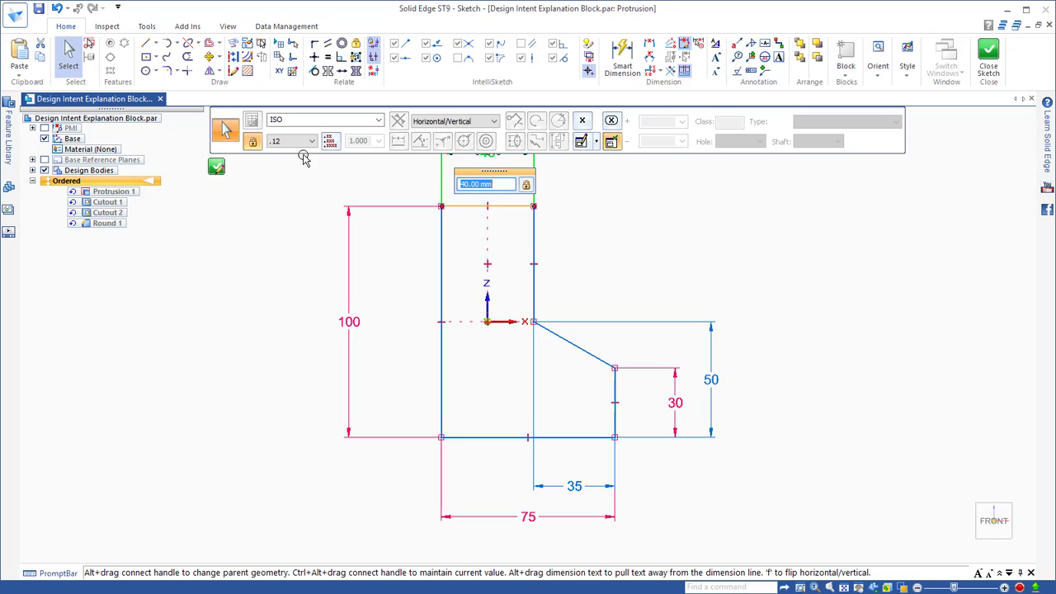
click(264, 233)
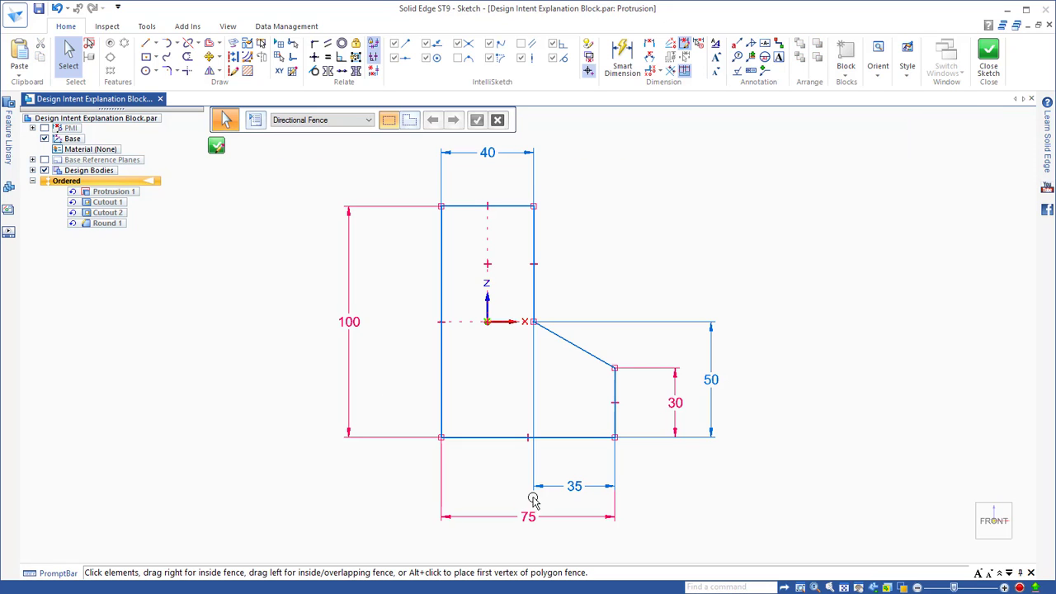
click(573, 489)
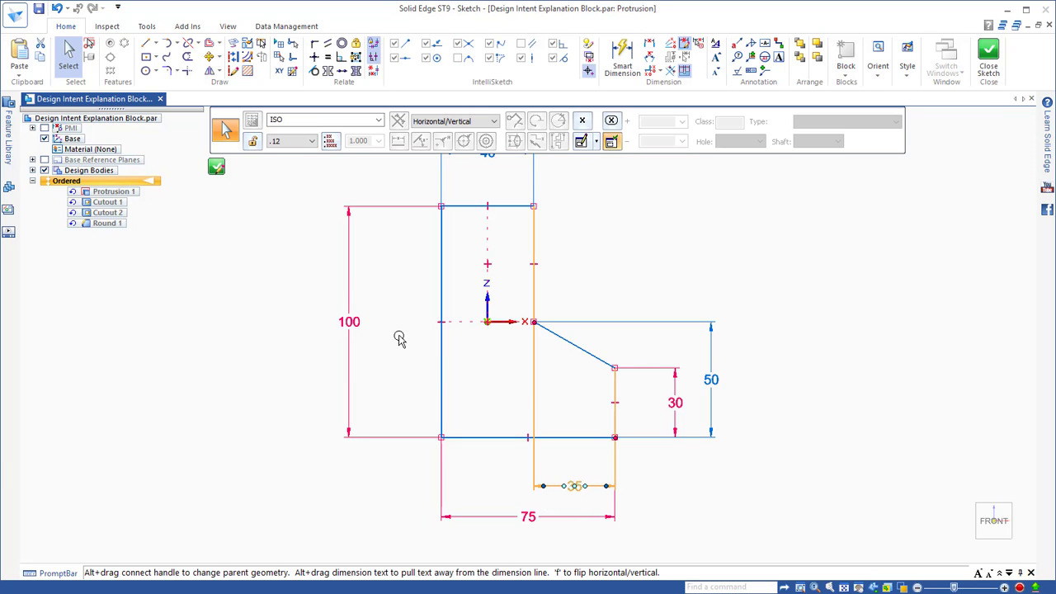
click(252, 141)
click(282, 464)
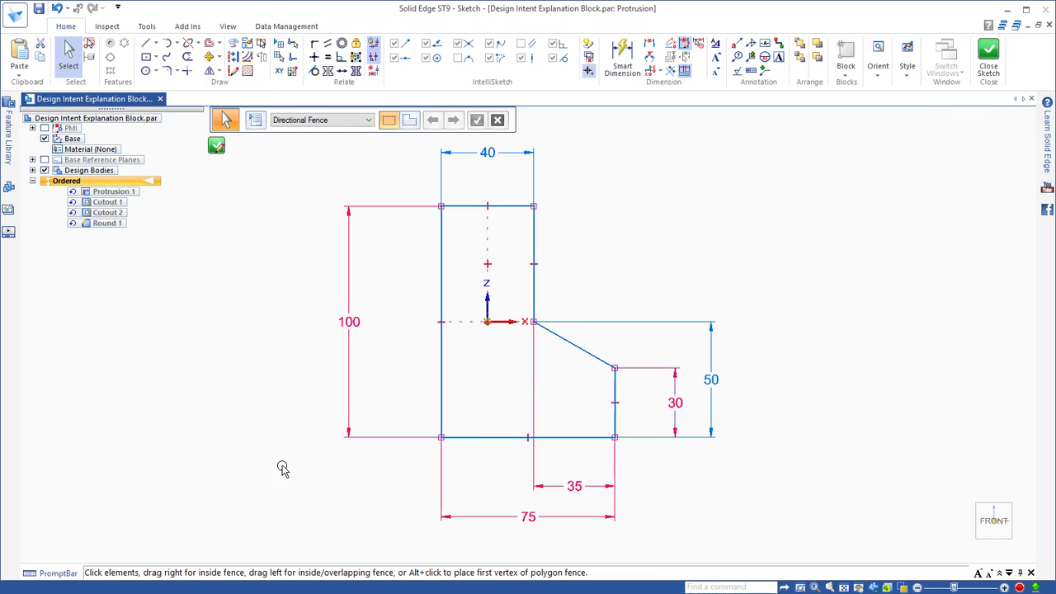
- Test a 100 mm overall base width with the sloped section's width locked, and undo it
click(528, 516)
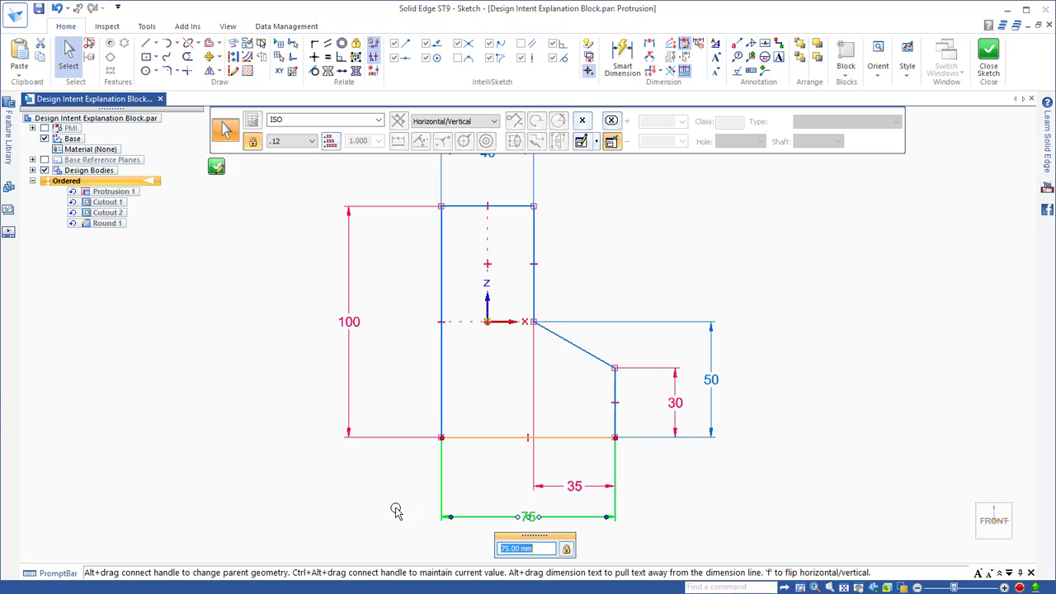
text(100)
key(Return)
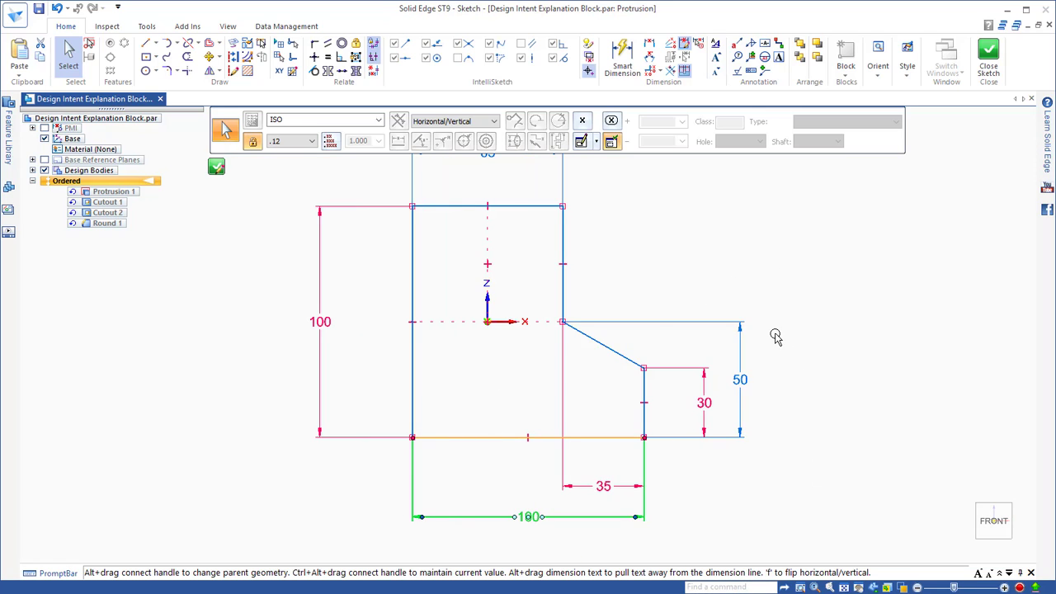
click(56, 9)
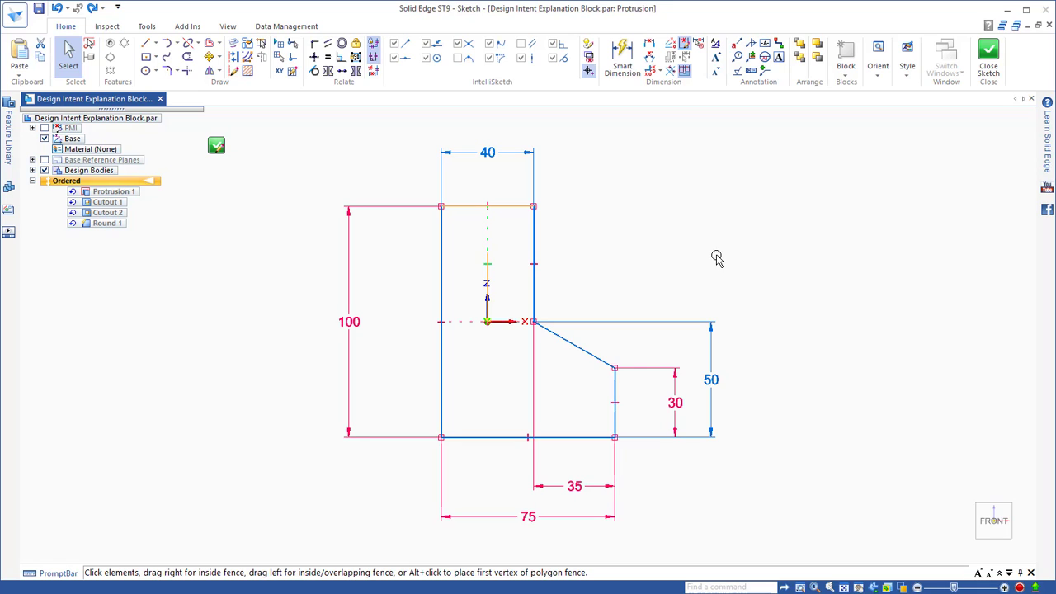
- Delete the vertical alignment relation between the top edge's midpoint and the origin, and set the overall base width to 100 mm
key(Delete)
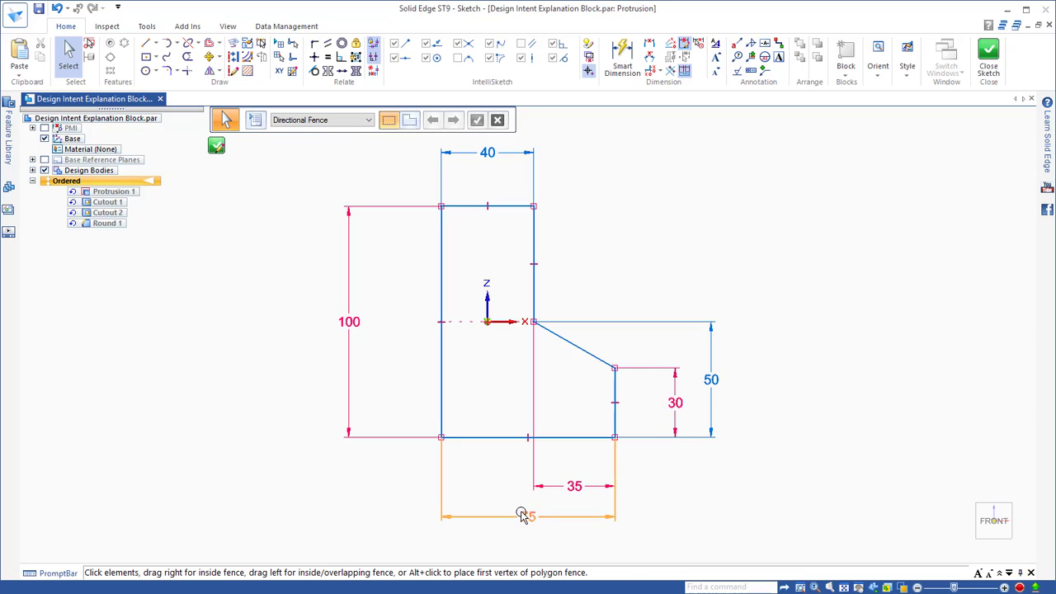
click(521, 513)
text(10)
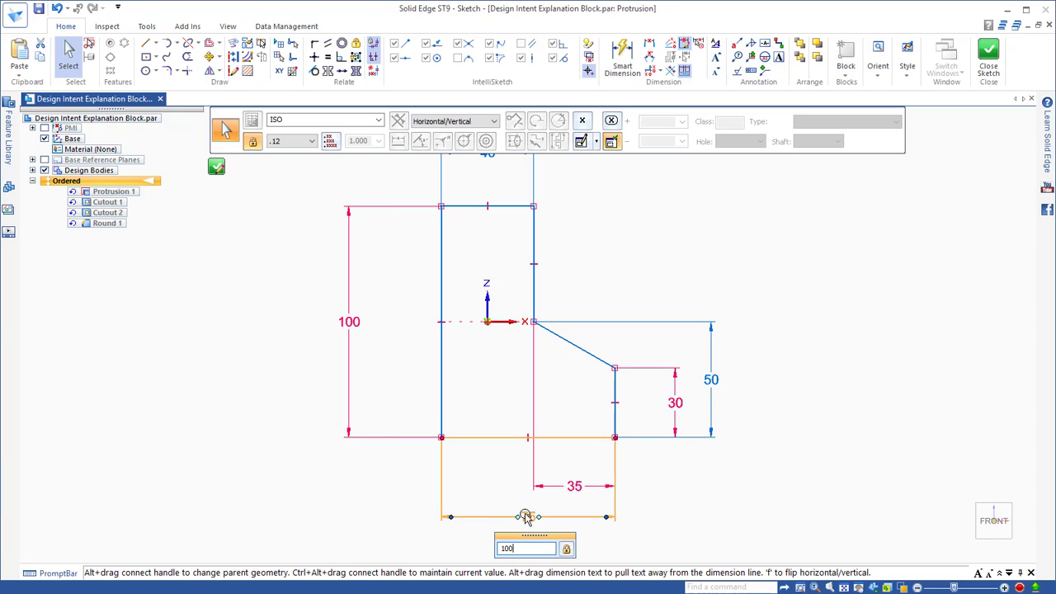
text(0)
key(Return)
click(619, 259)
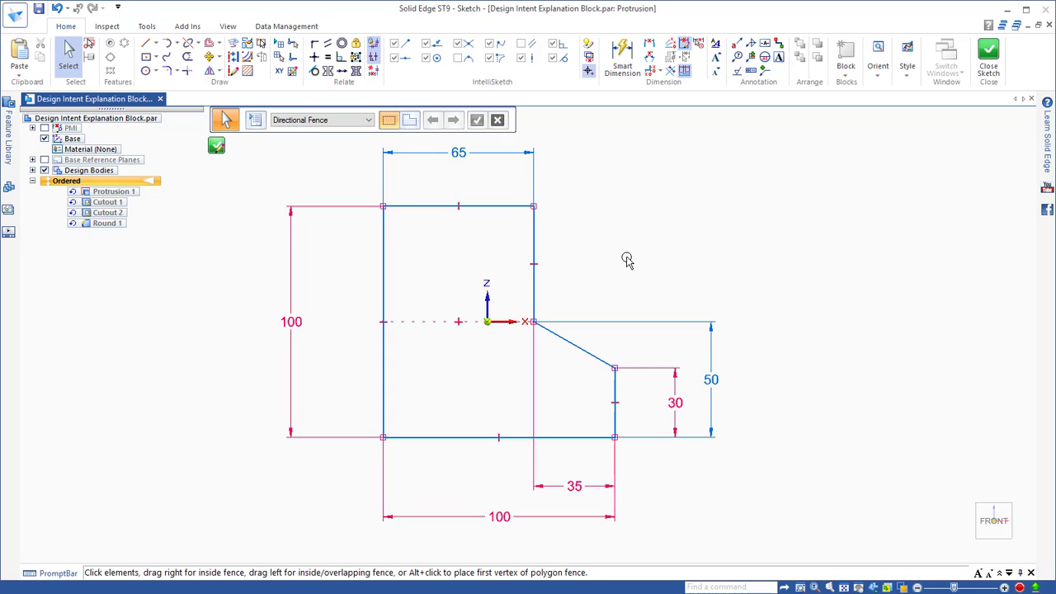
- Accept the edited profile and finish Protrusion 1 so the block rebuilds with its remaining features
click(216, 147)
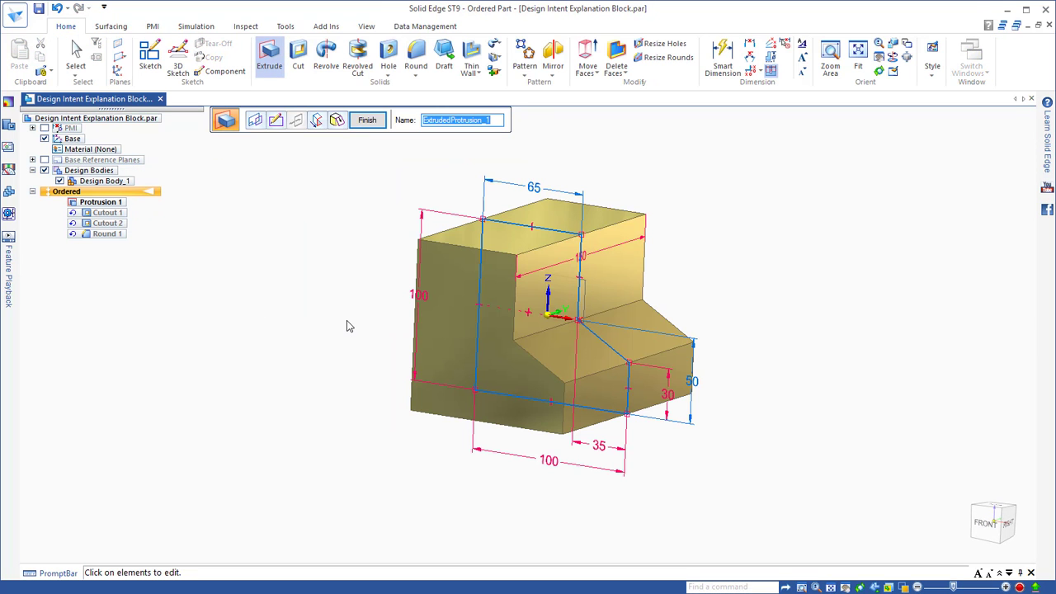
key(Escape)
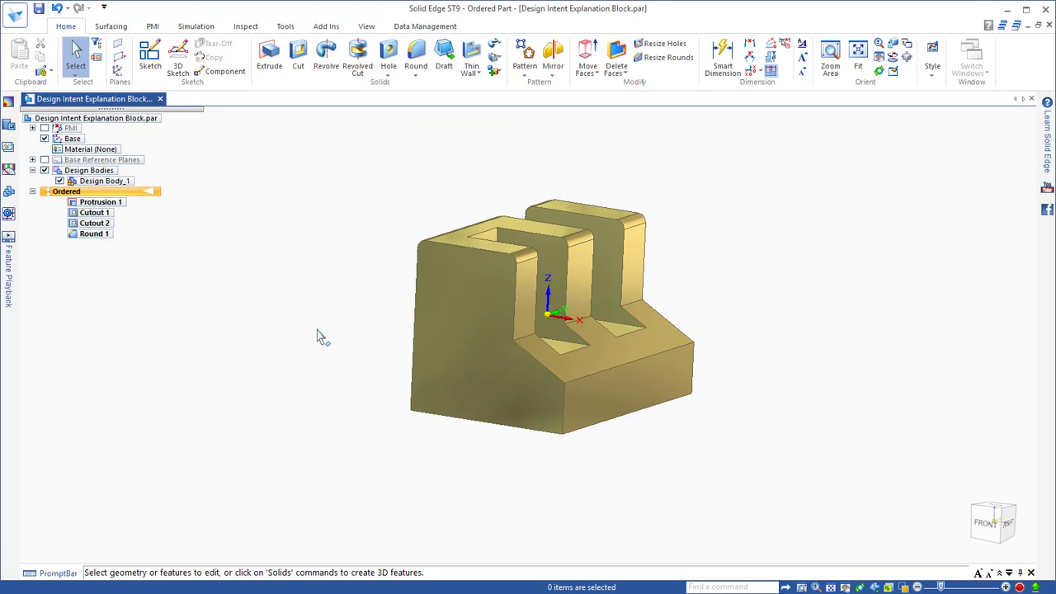
mouse_move(298, 309)
middle_down()
mouse_move(286, 290)
mouse_move(177, 250)
middle_up()
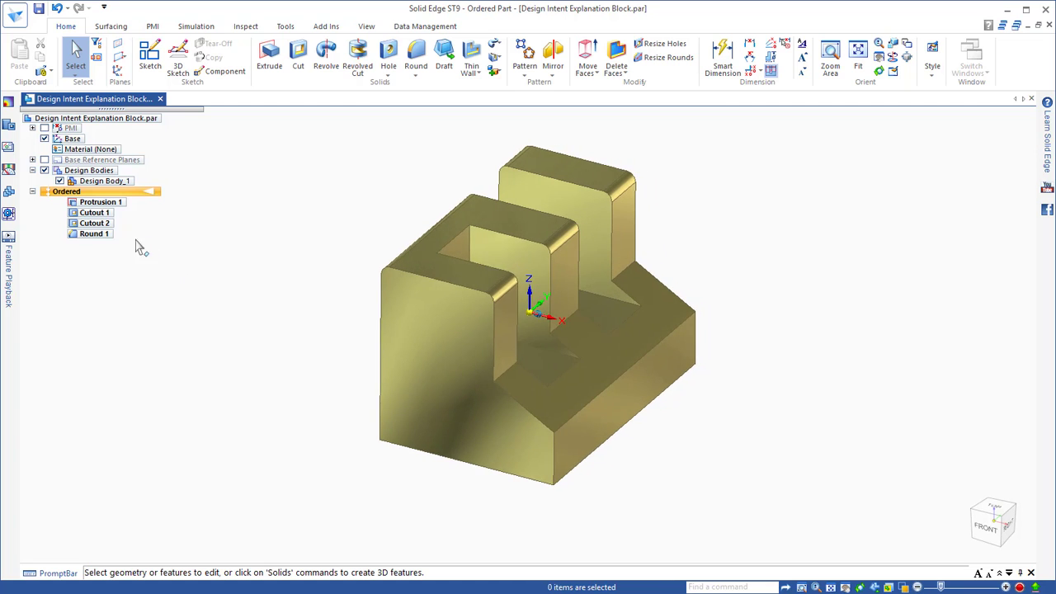
- Edit Cutout 1's definition to use a Through Next extent cutting toward the block's tall back portion, and finish the feature
click(94, 214)
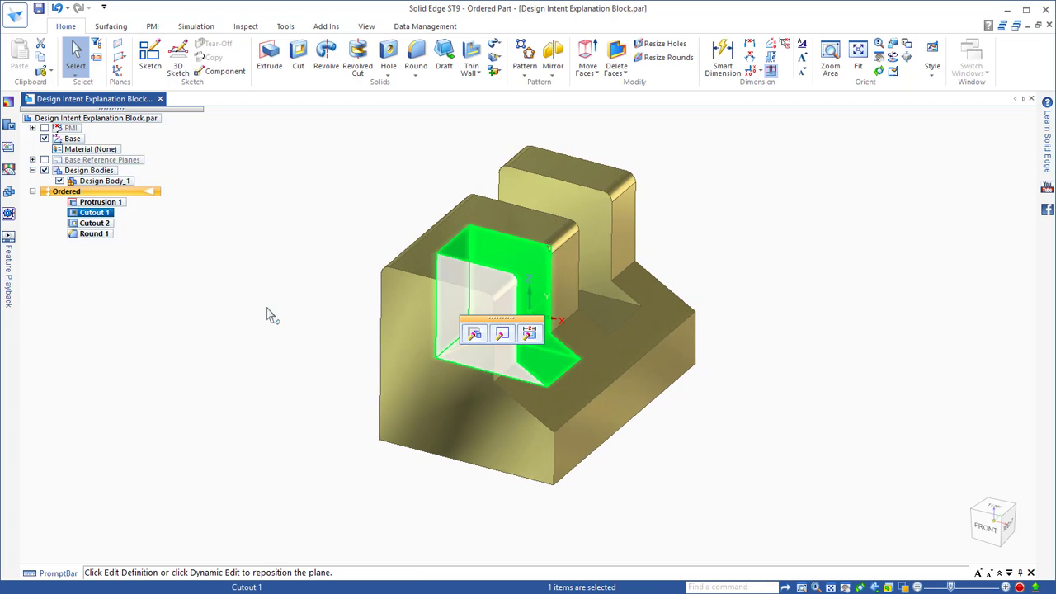
click(474, 333)
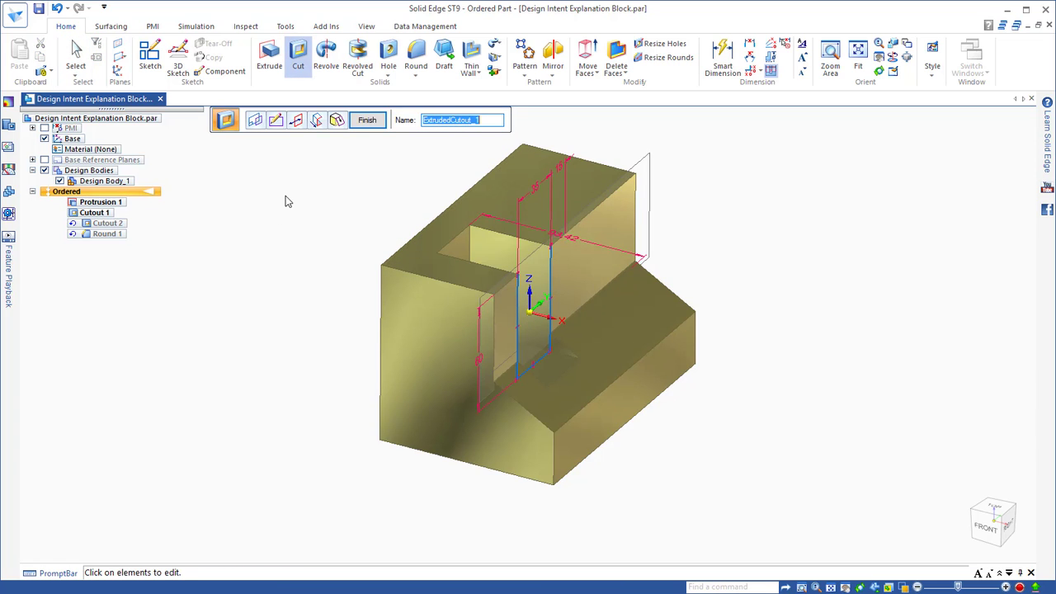
click(319, 122)
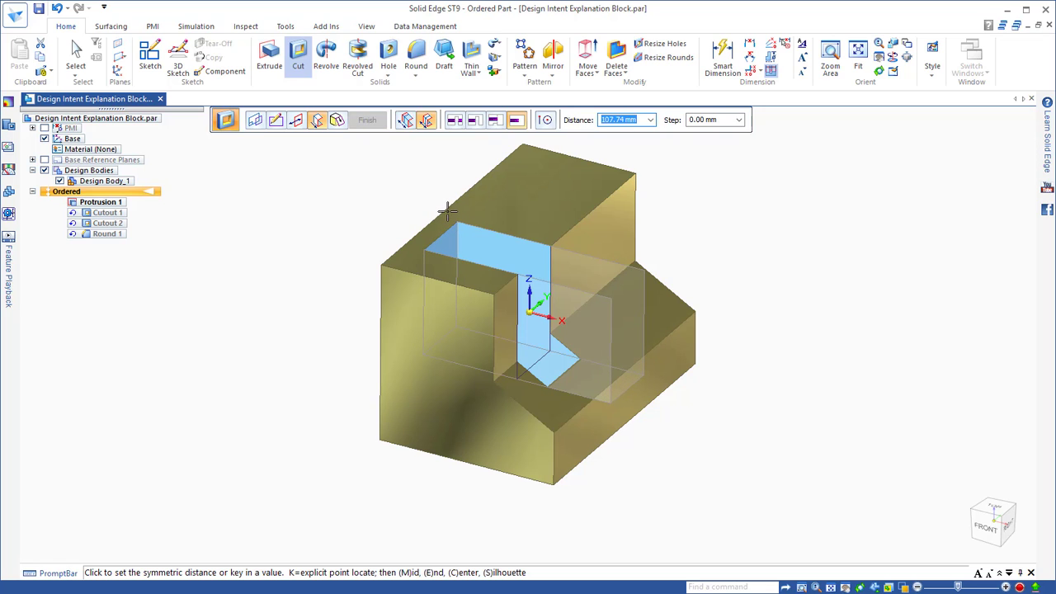
click(476, 122)
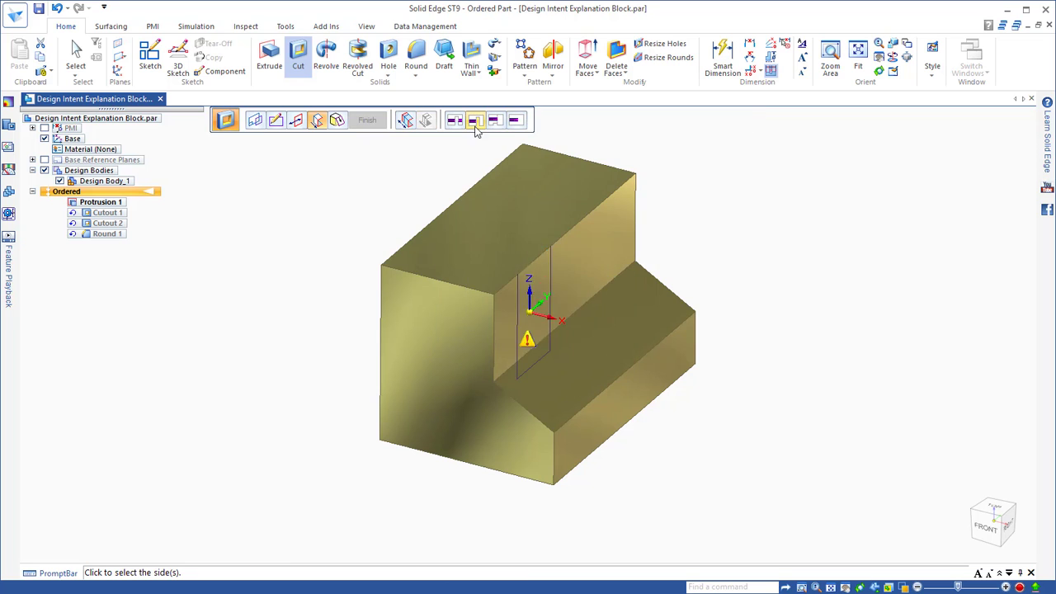
click(513, 333)
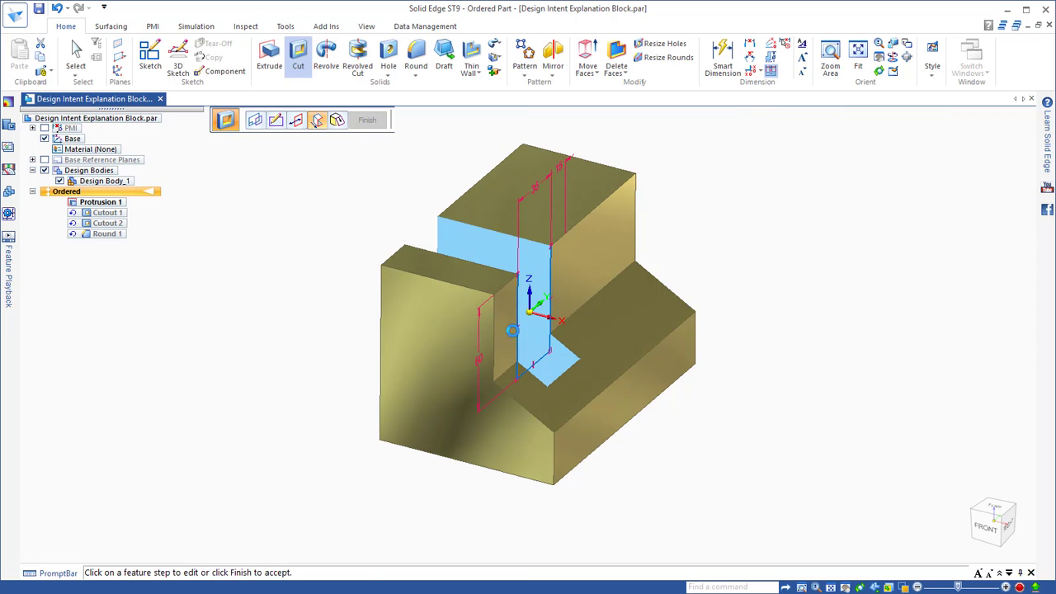
right_click(308, 323)
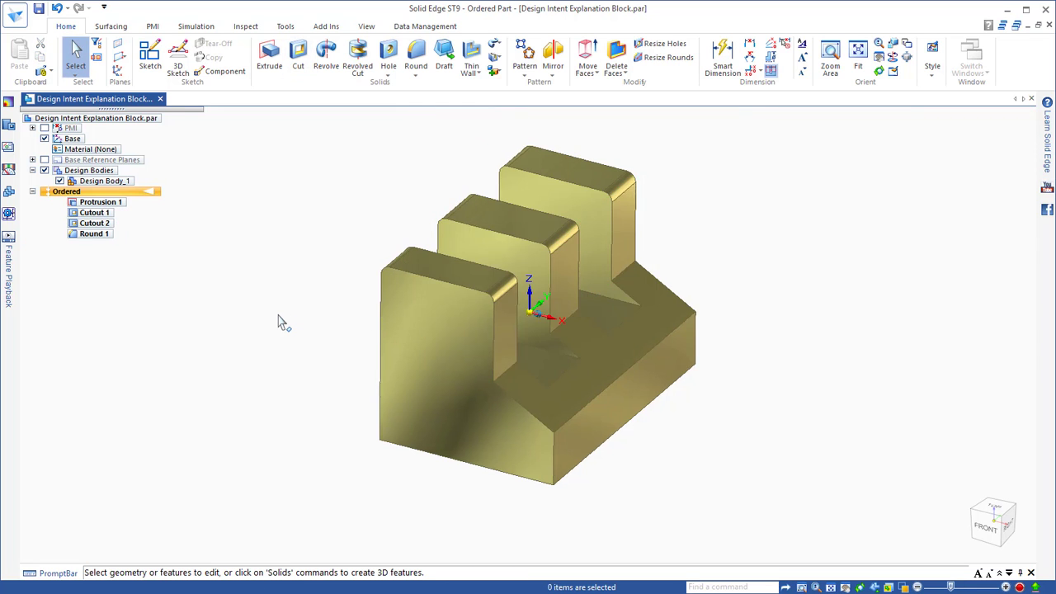
- Rotate to the block's front and show the PMI dimensions to examine the slot widths and spacing, and hide them
key(ctrl+r)
key(ctrl+i)
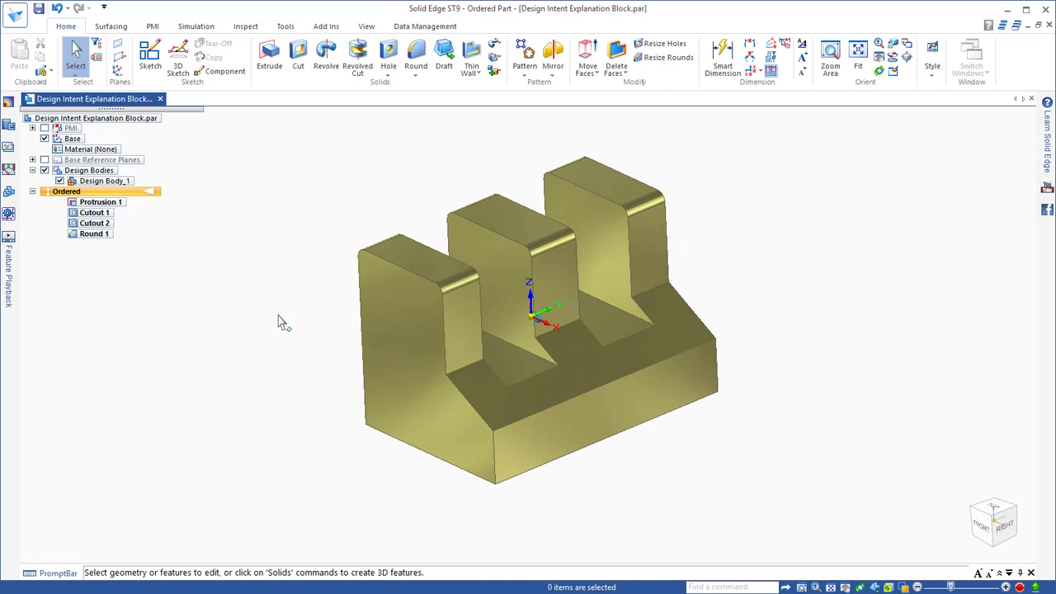
key(Right)
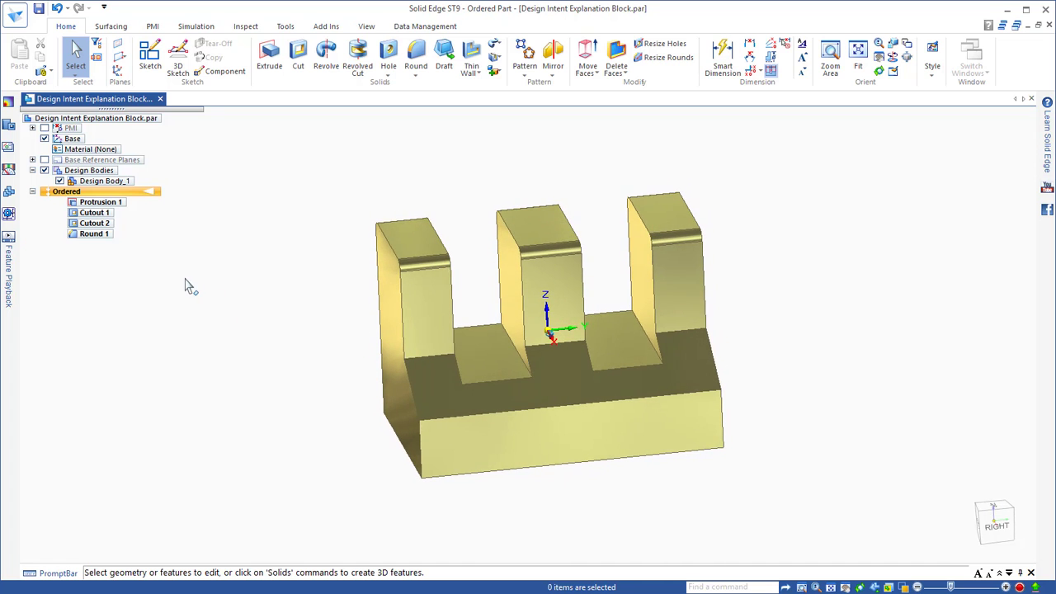
click(45, 129)
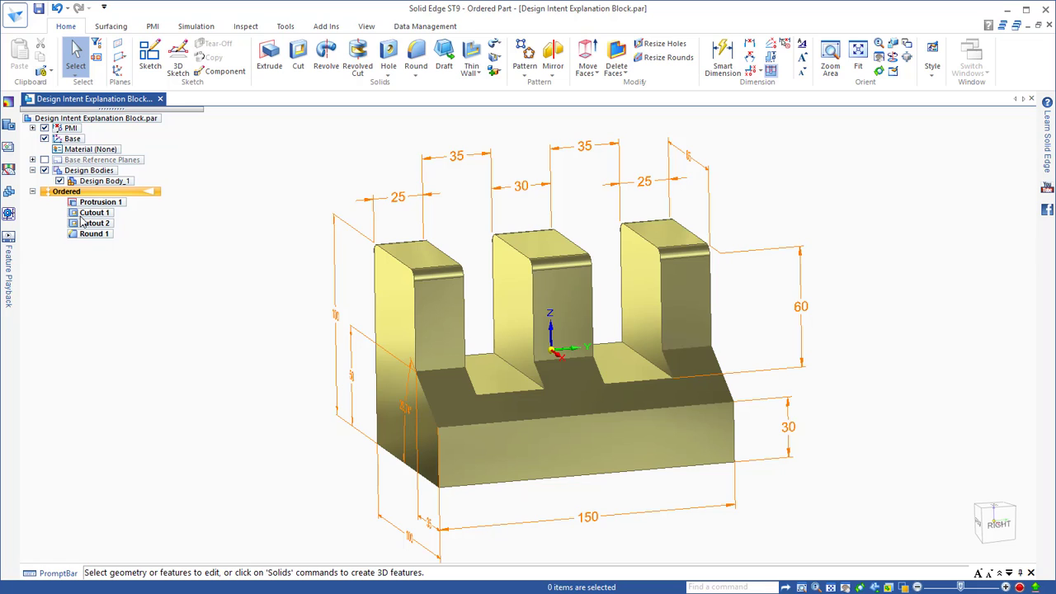
click(44, 129)
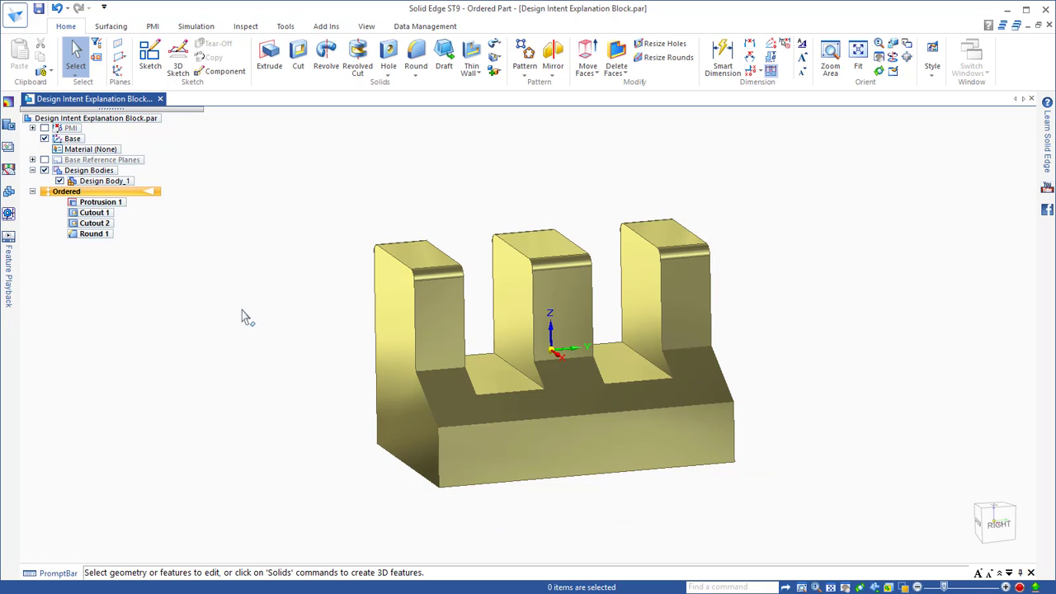
- Edit Cutout 1's profile and set the slot width to 30 mm
click(93, 212)
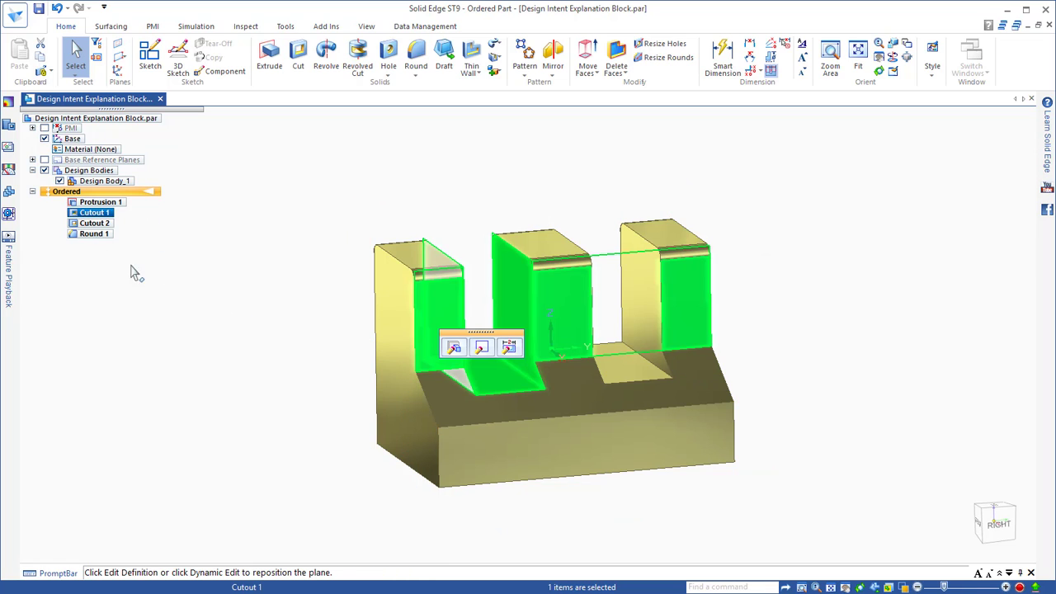
click(482, 347)
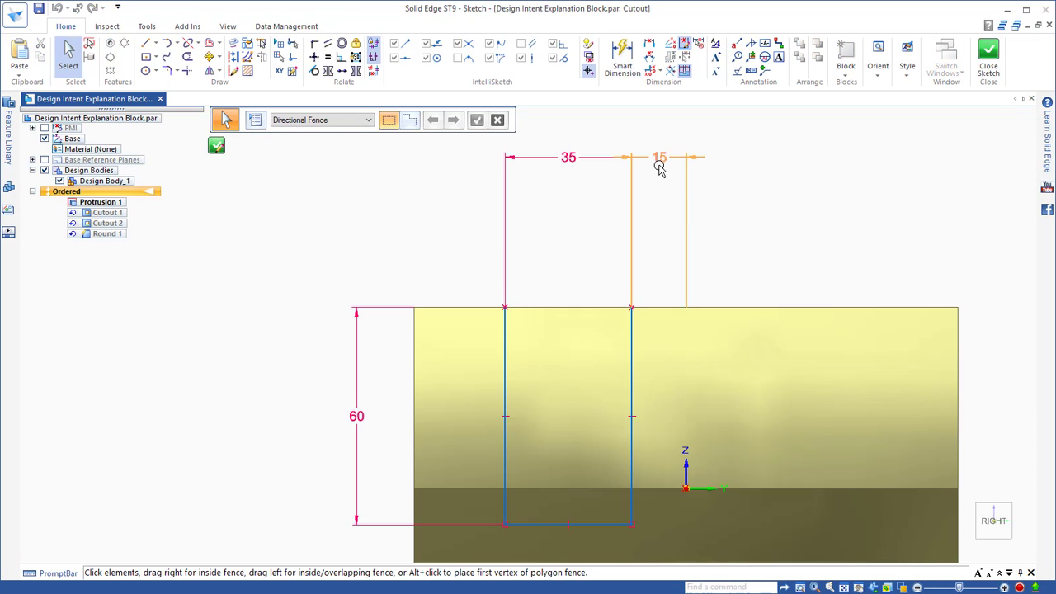
click(659, 161)
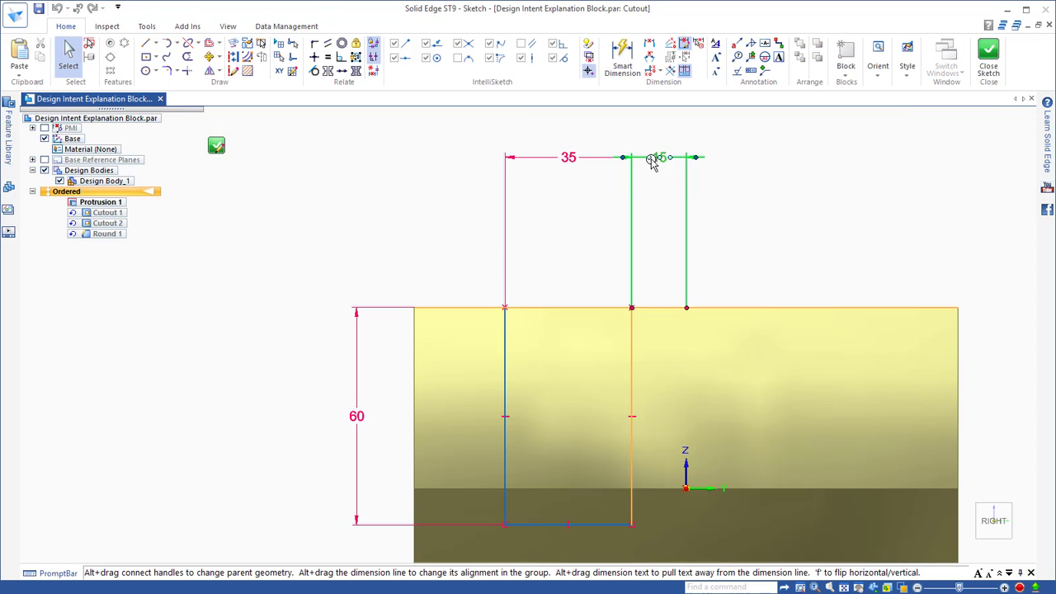
click(786, 280)
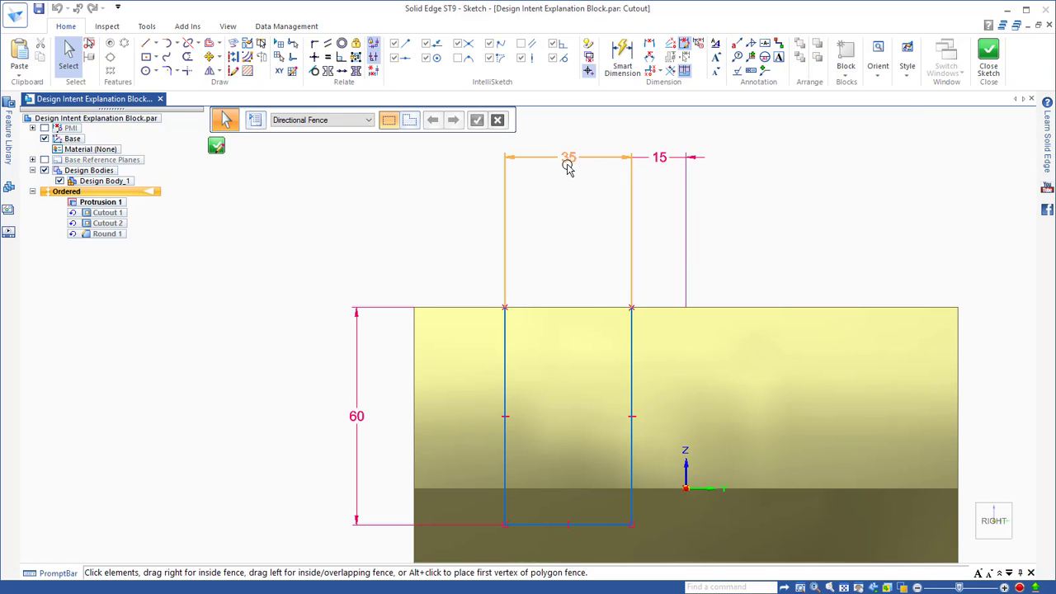
click(569, 158)
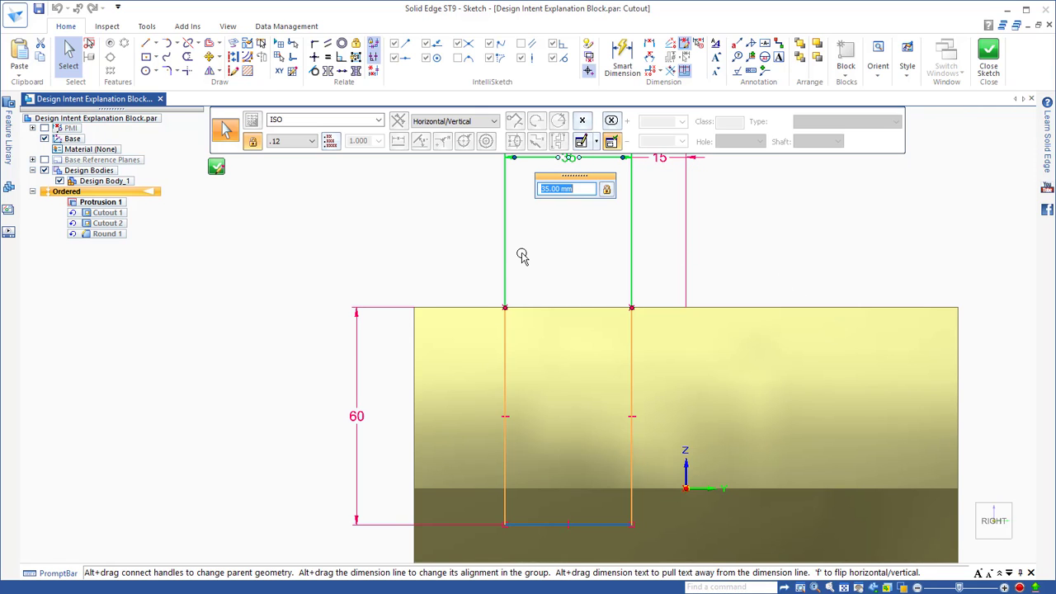
text(30)
key(Return)
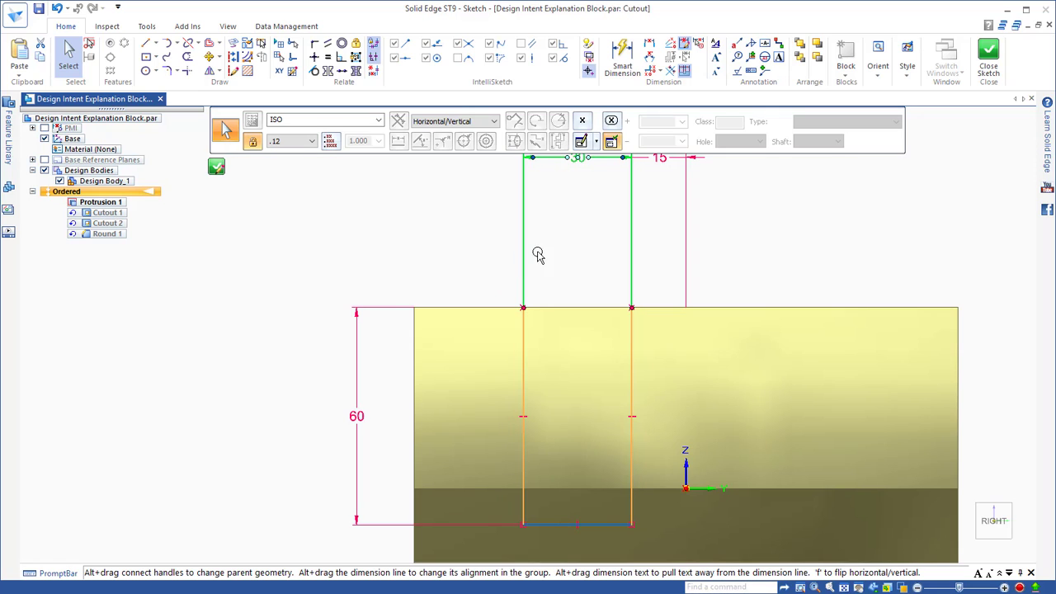
- Set the slot's offset from the block's midpoint to 20 mm and accept the Cutout 1 profile
click(660, 160)
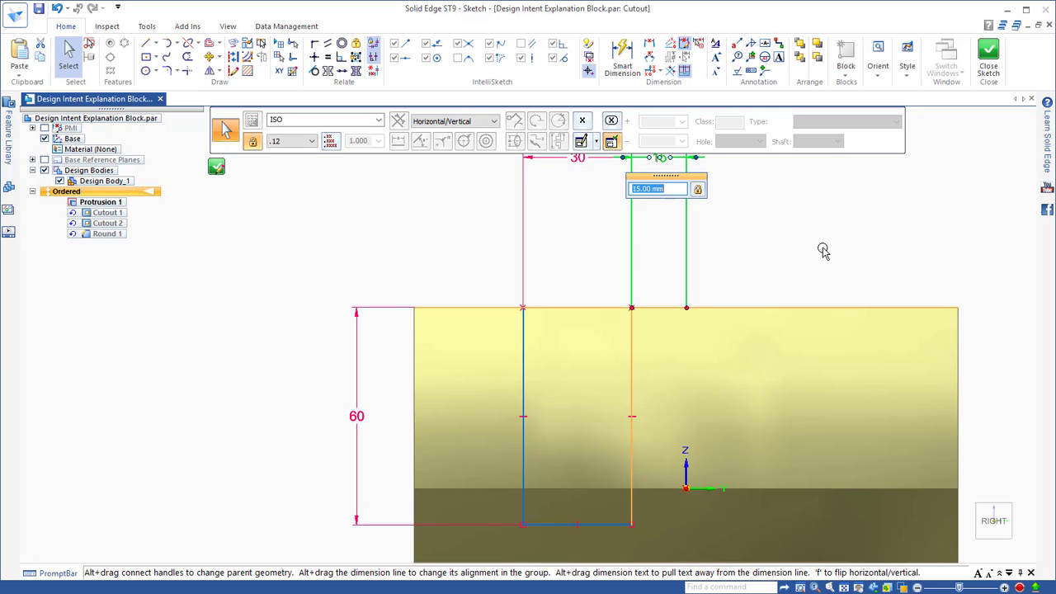
text(20)
key(Return)
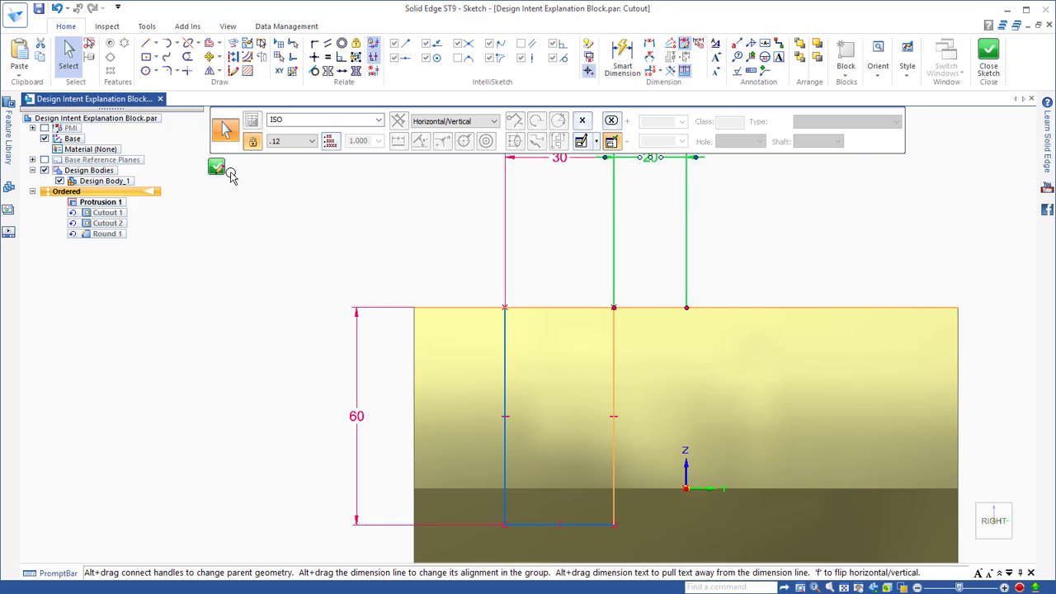
click(218, 170)
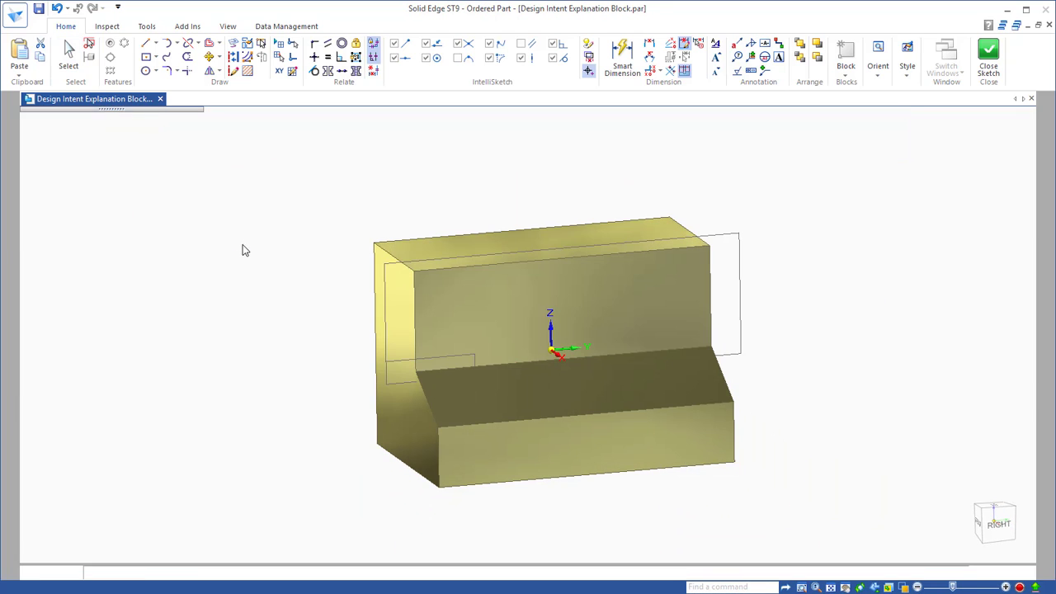
key(Escape)
key(Escape)
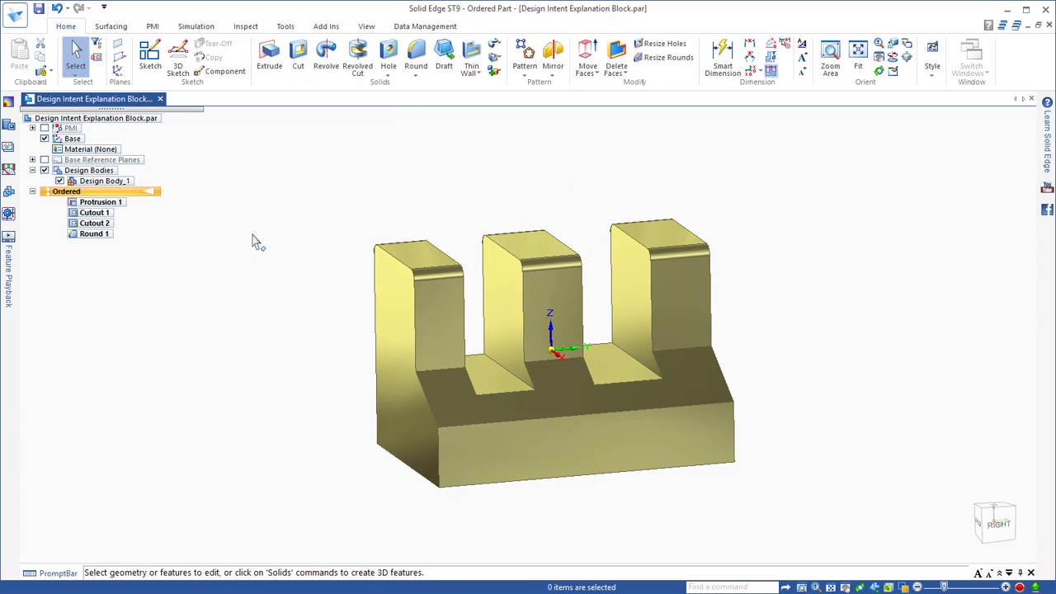
- Edit Cutout 2's profile and set the spacing from the first slot to 40 mm
click(88, 225)
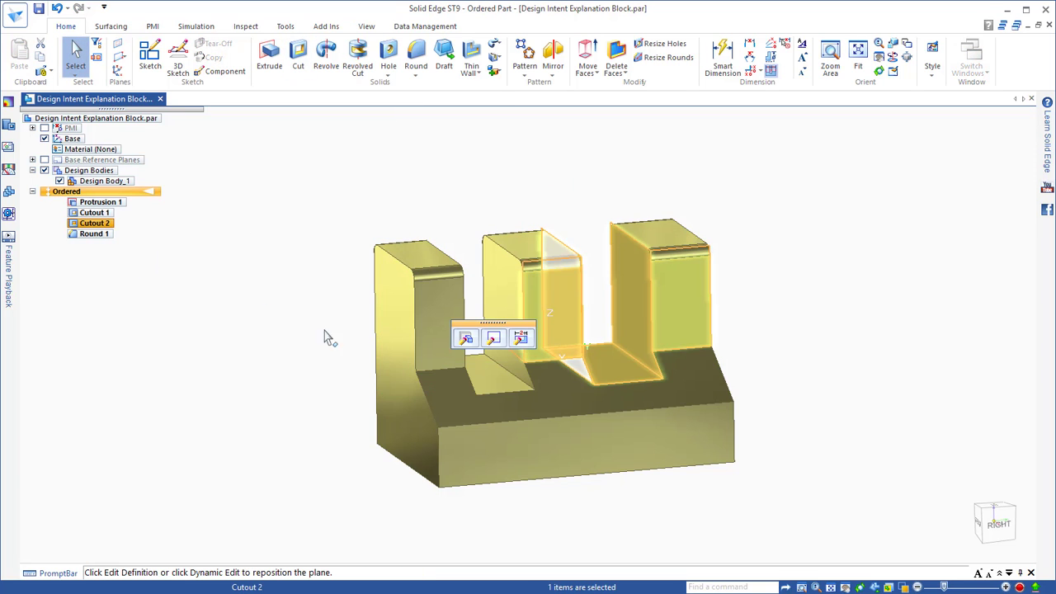
click(498, 339)
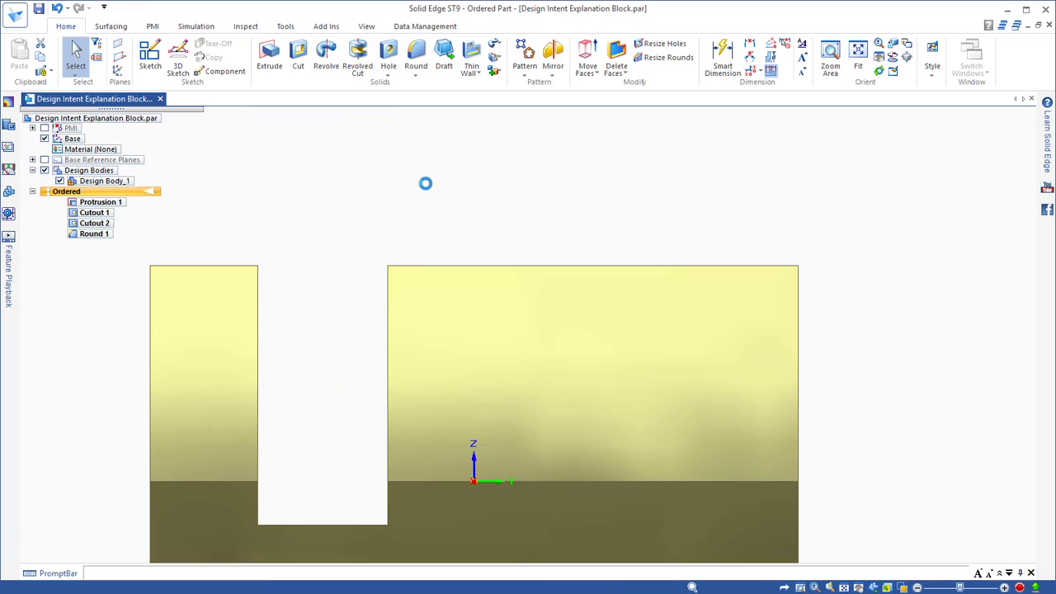
click(451, 157)
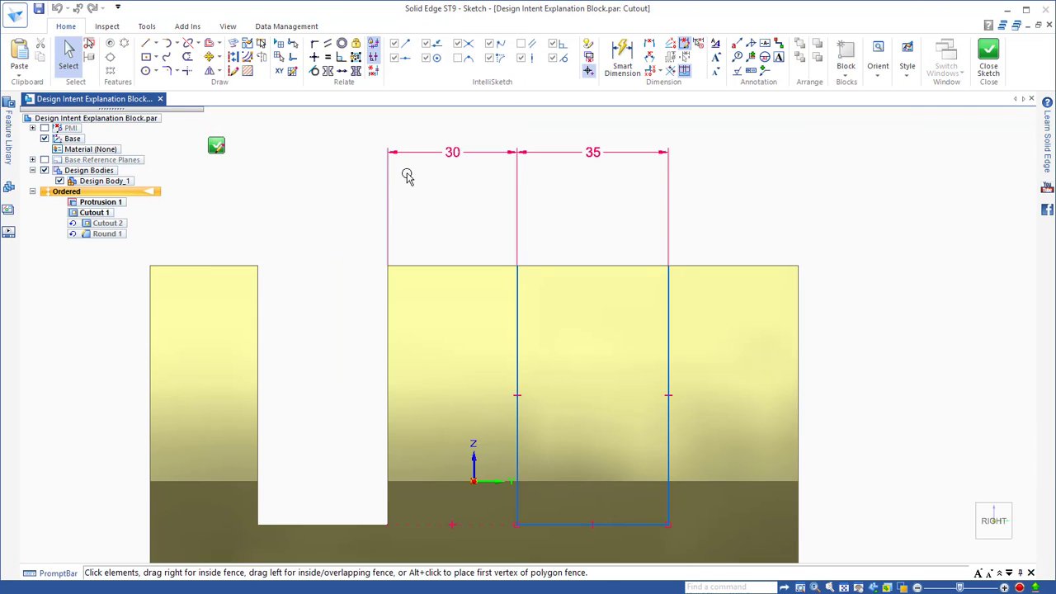
text(40)
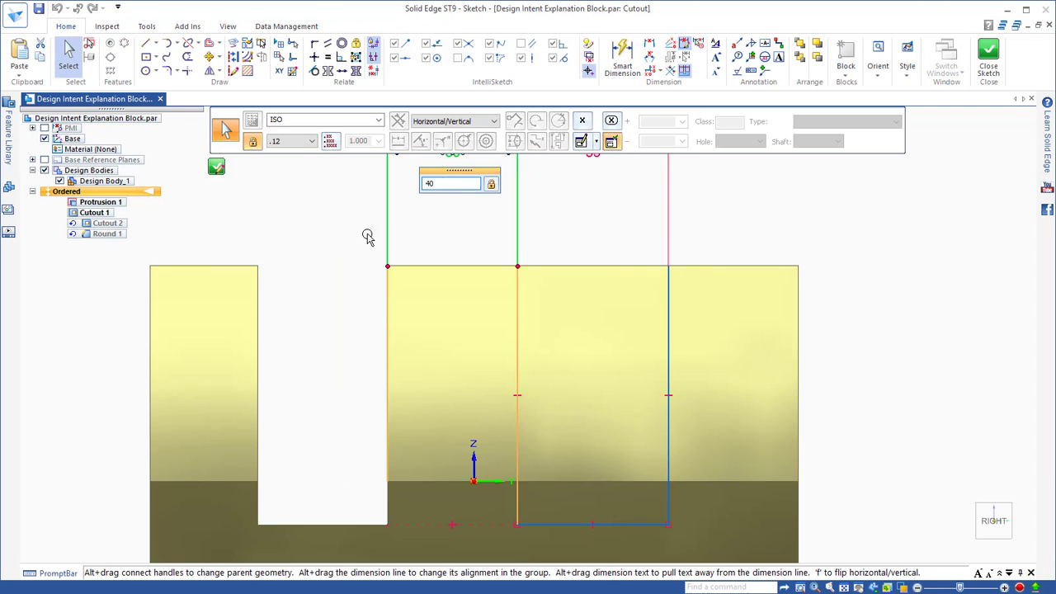
key(Return)
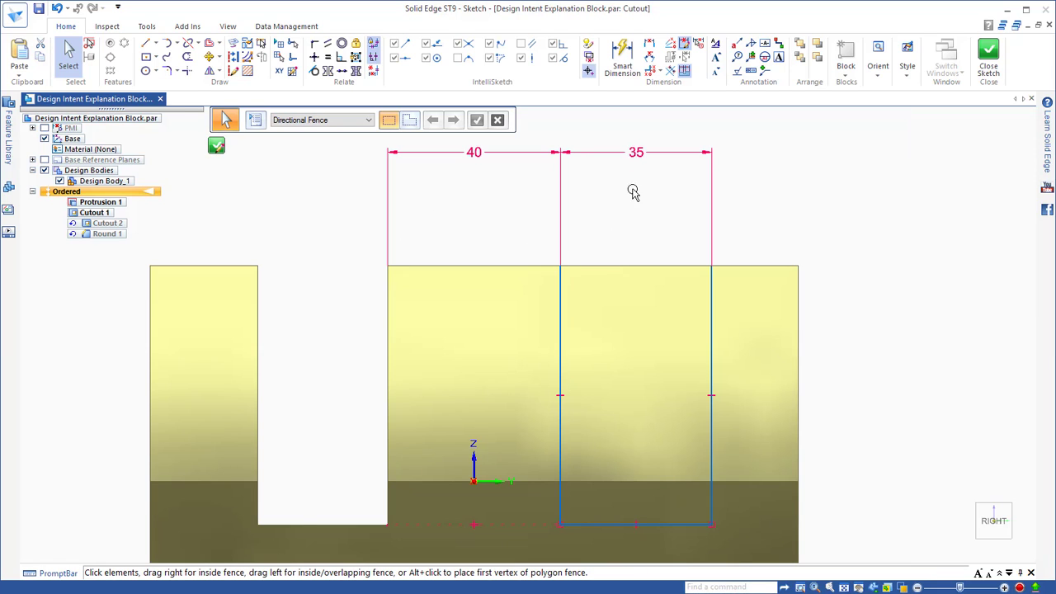
- Set the second slot's width to 30 mm and accept the Cutout 2 profile
click(632, 154)
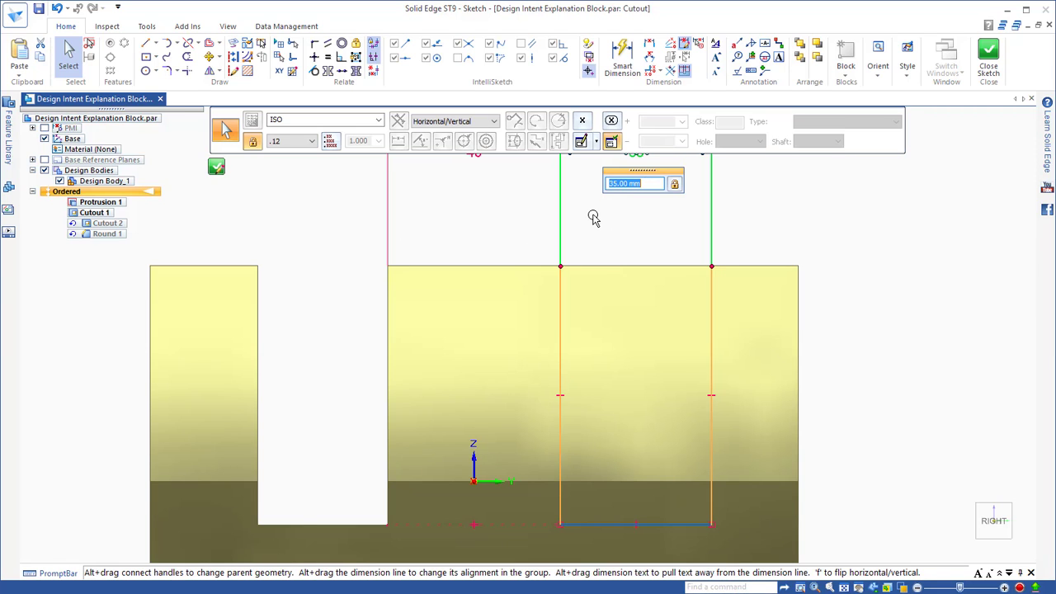
text(30)
key(Return)
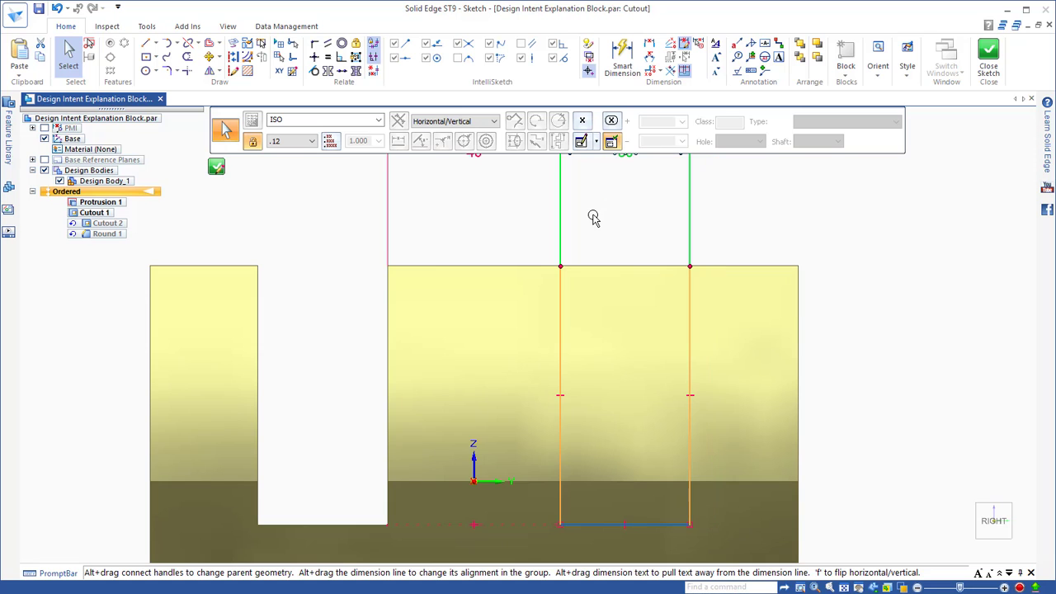
key(Escape)
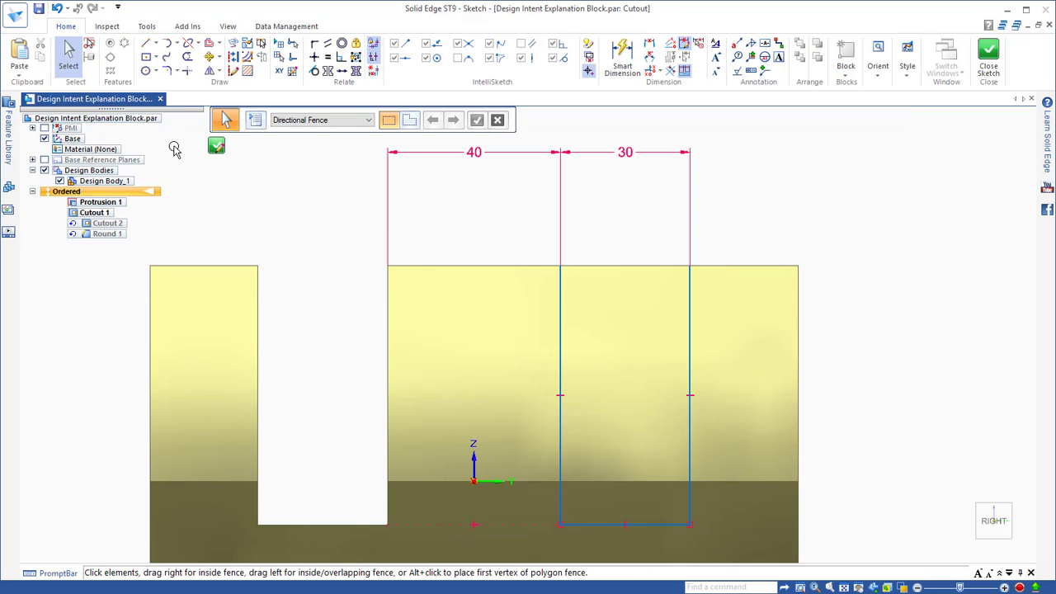
click(217, 147)
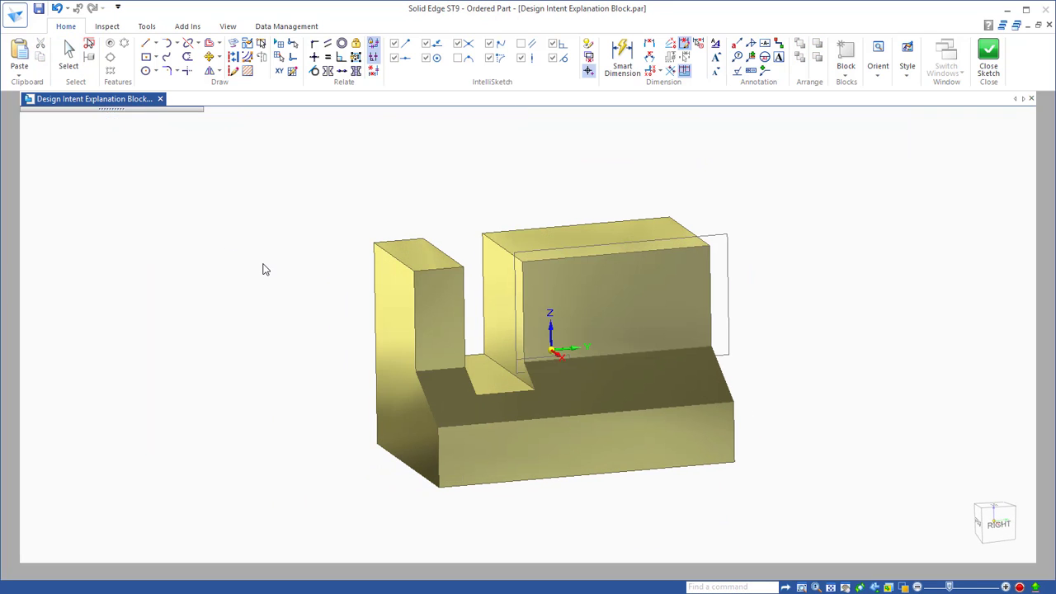
key(Escape)
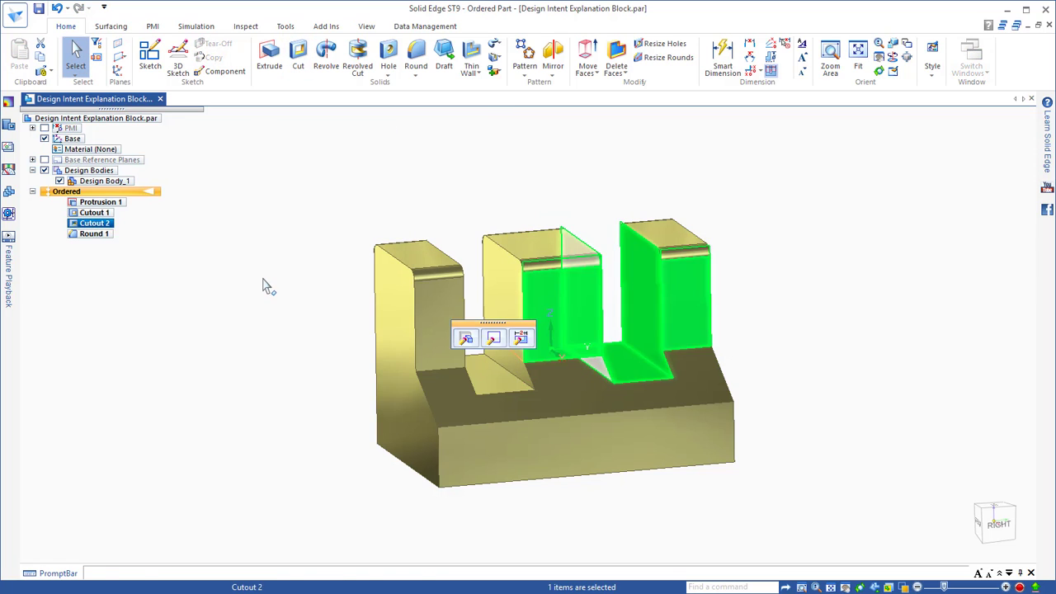
key(Escape)
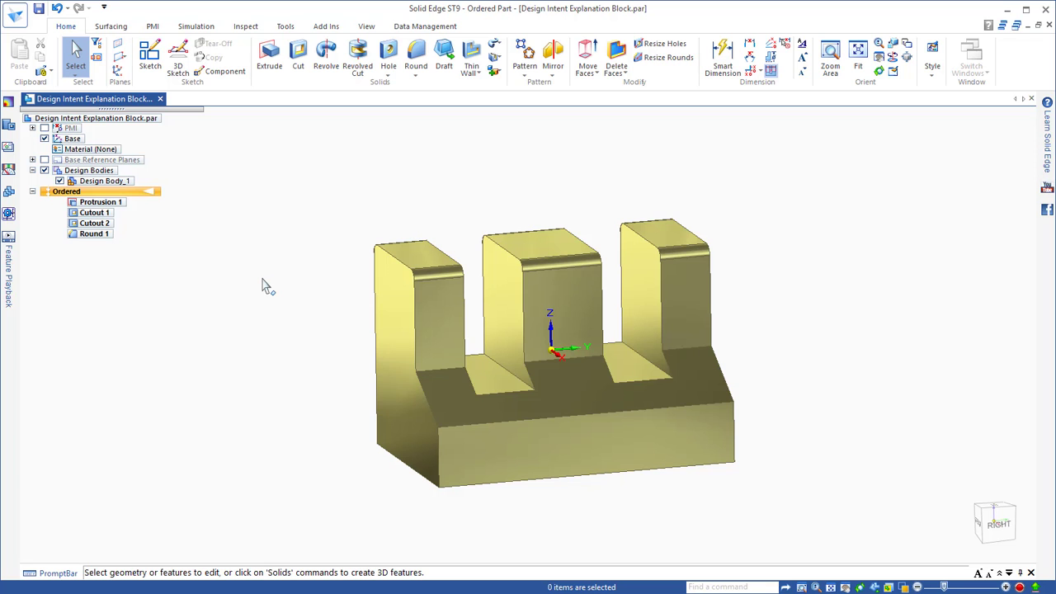
- Show the PMI dimensions on the modified block and review them in an isometric view
middle_drag(253, 263, 234, 254)
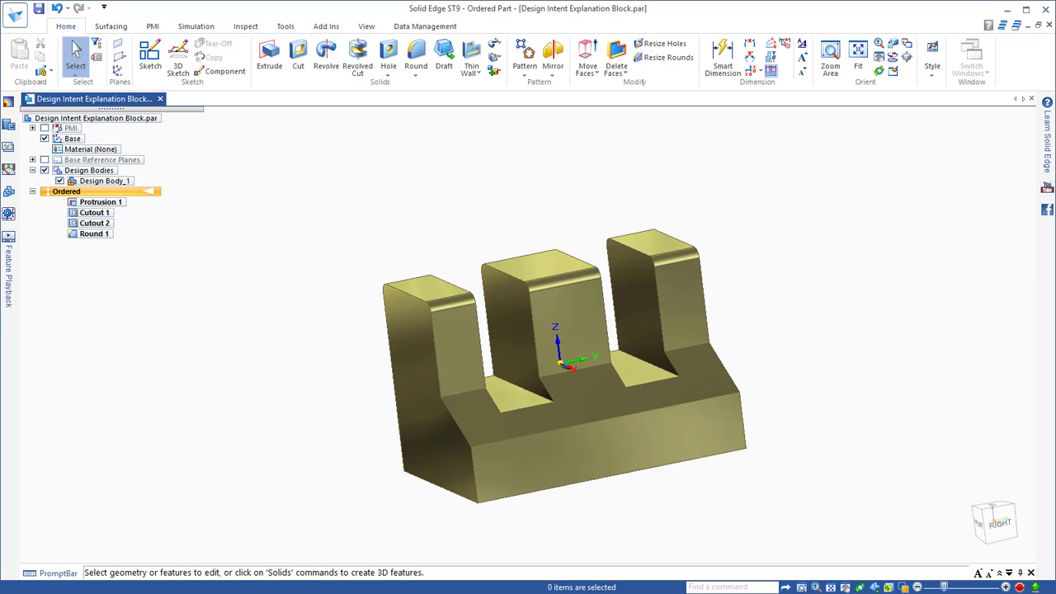
click(44, 128)
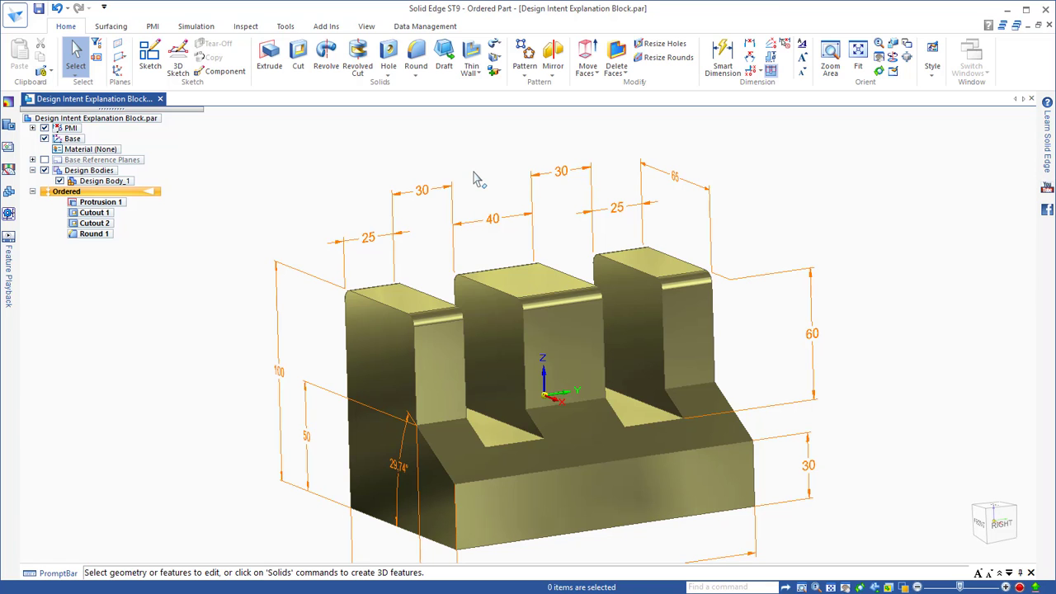
key(Home)
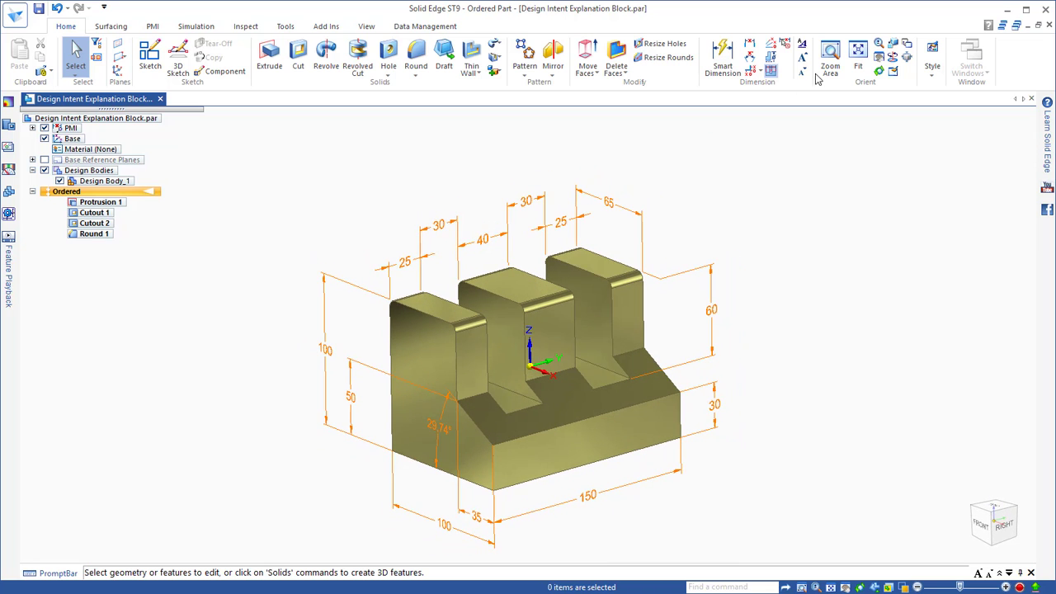
- Close the part without saving and reopen Design Intent Explanation Block.par
click(1049, 25)
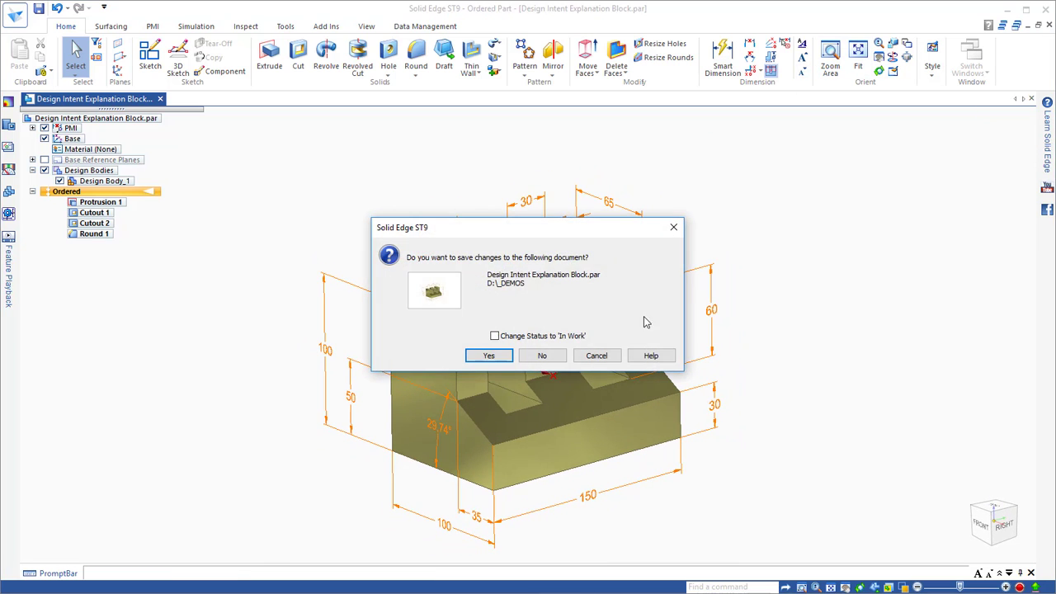
click(542, 356)
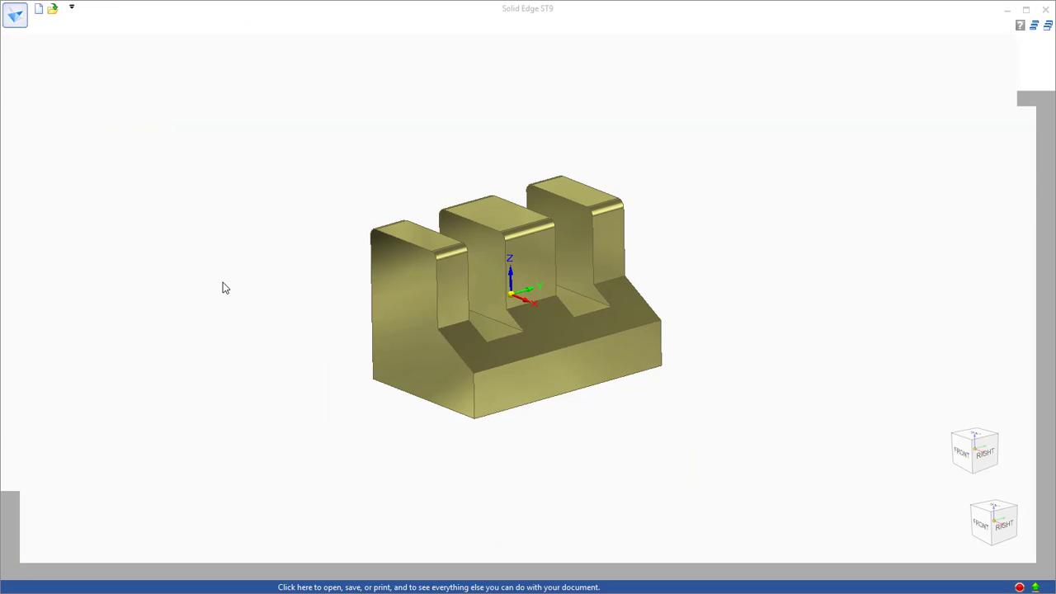
click(371, 112)
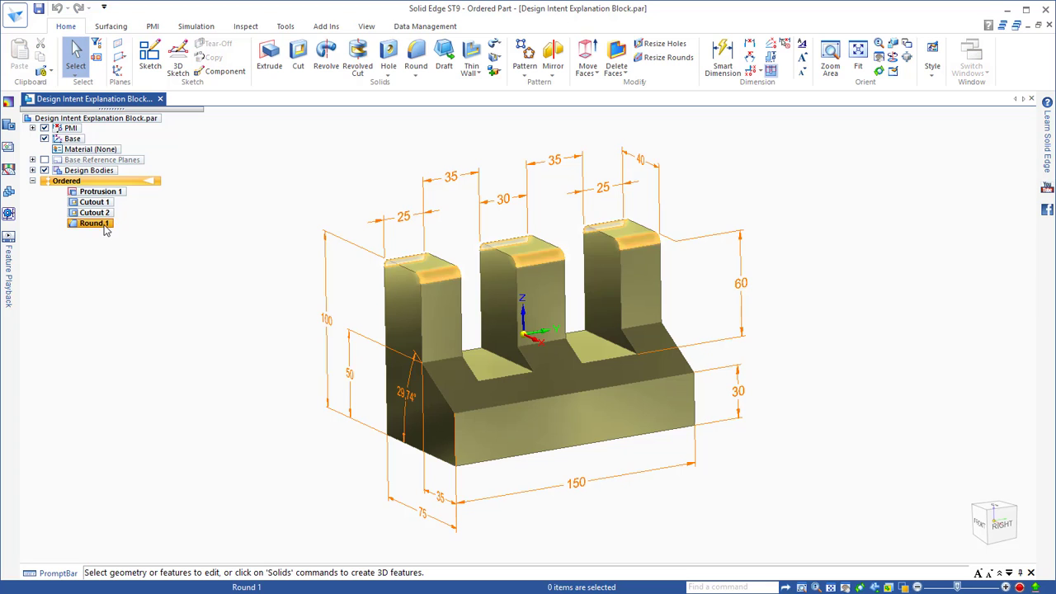
- Move all ordered features up to Round 1 to synchronous and switch to the Synchronous environment
right_click(106, 231)
click(139, 308)
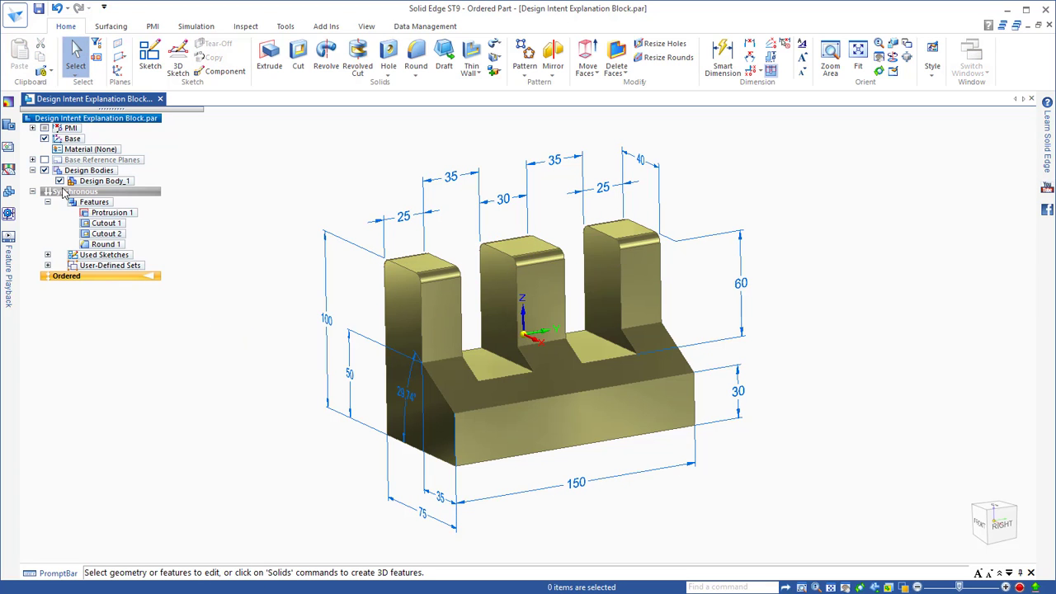
click(66, 191)
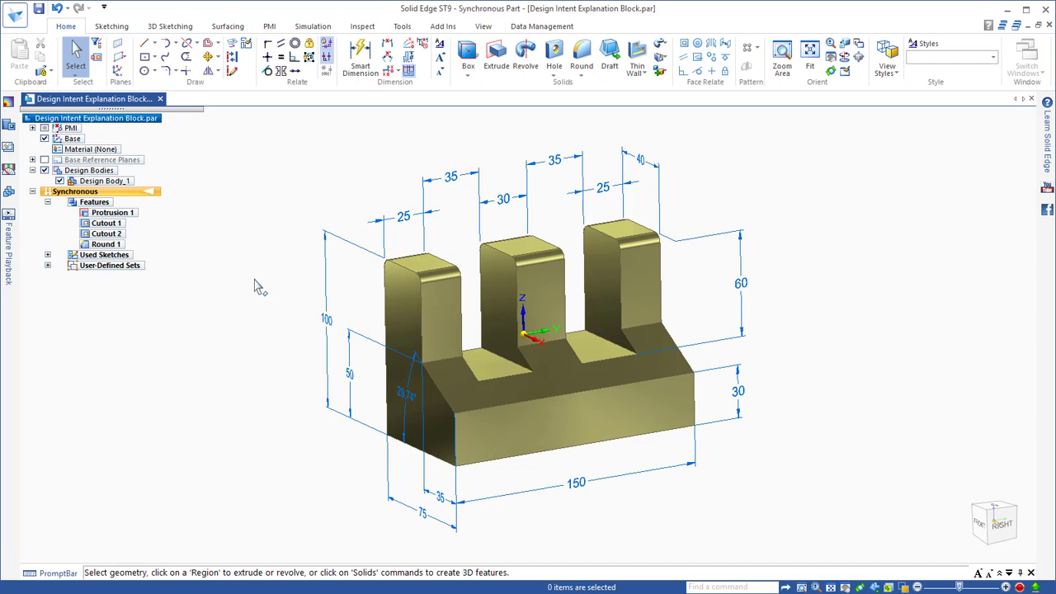
- Set the block's overall depth dimension at the base to 100 mm
middle_drag(254, 280, 465, 491)
click(465, 477)
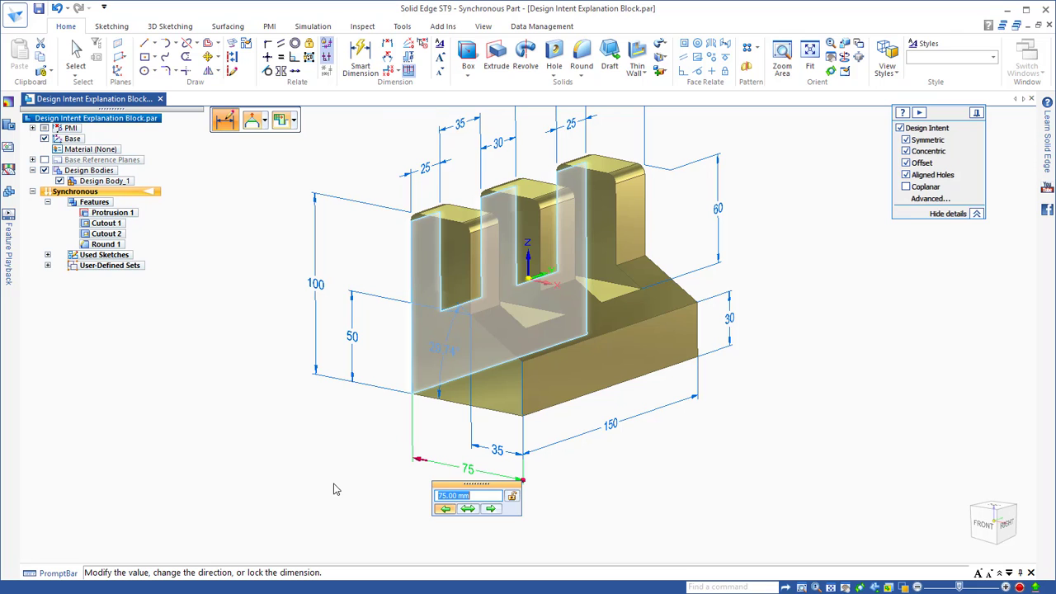
text(100)
key(Return)
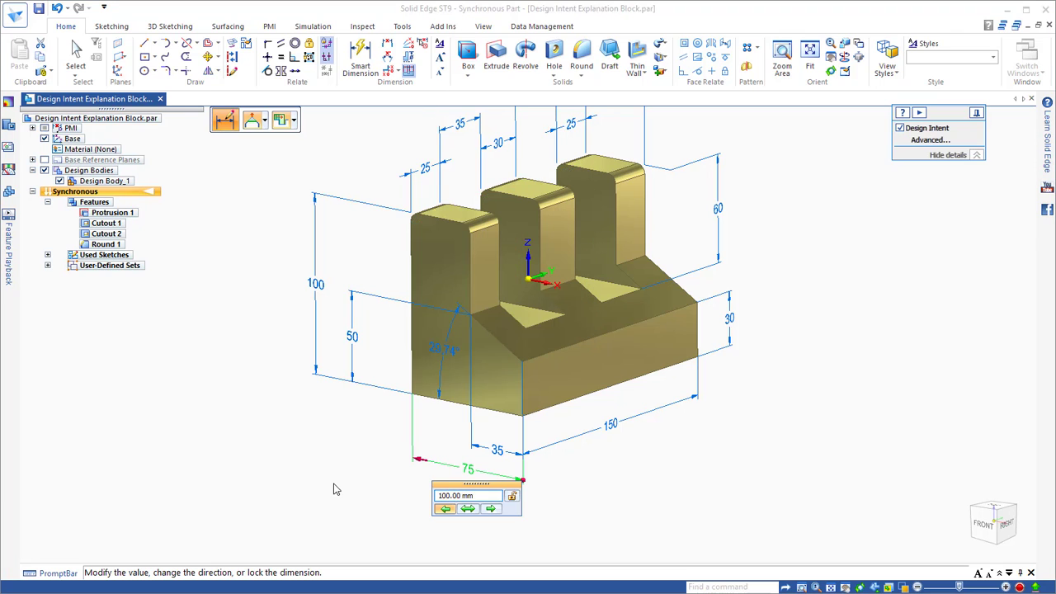
key(Escape)
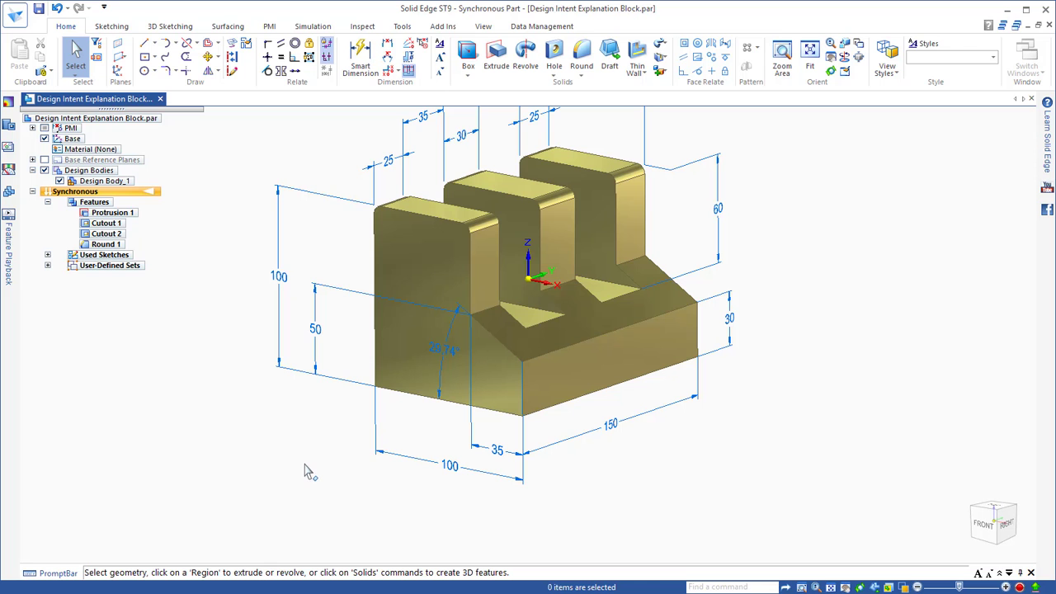
- Try a 40 mm width for the middle upright with both slot widths unlocked, and undo the change
middle_drag(304, 465, 588, 231)
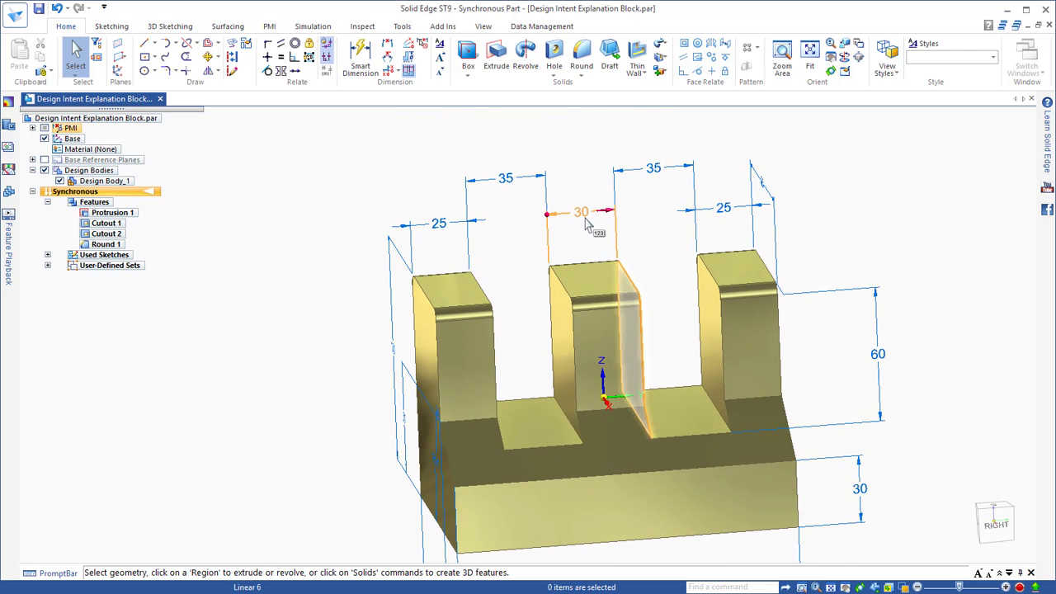
click(582, 212)
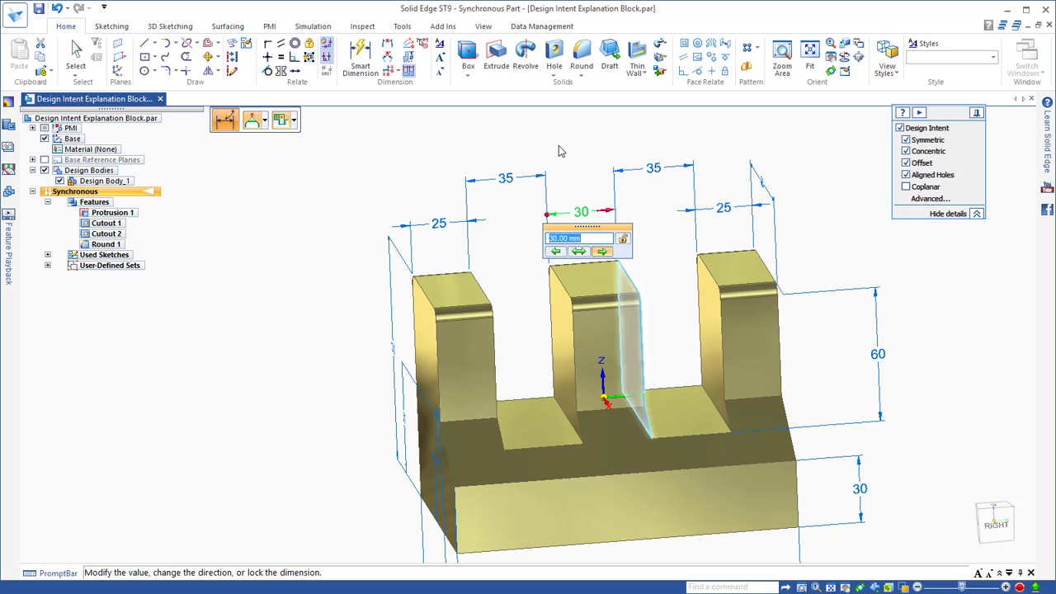
text(40)
key(Return)
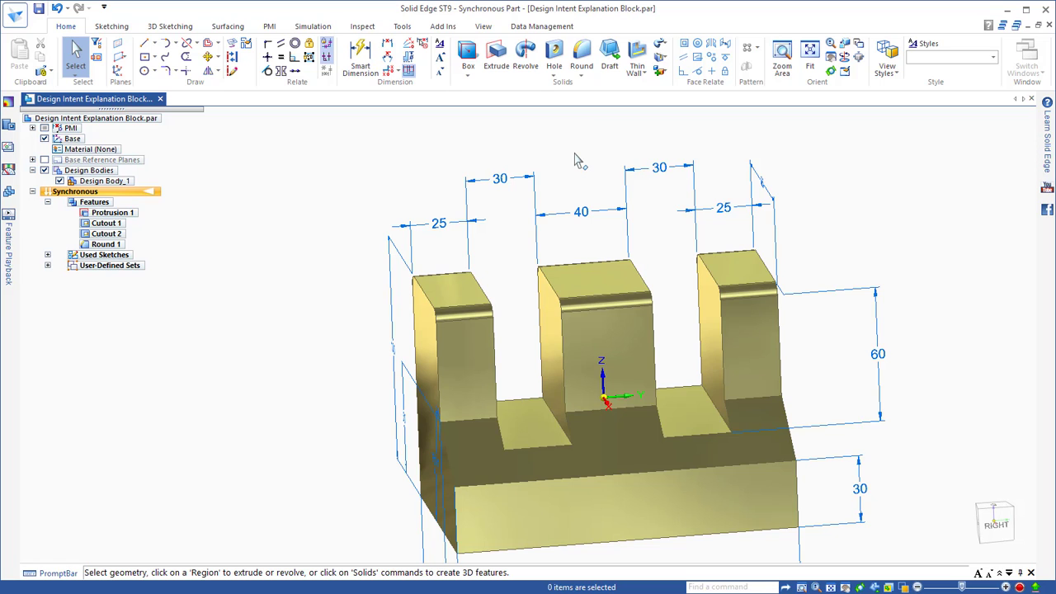
click(57, 10)
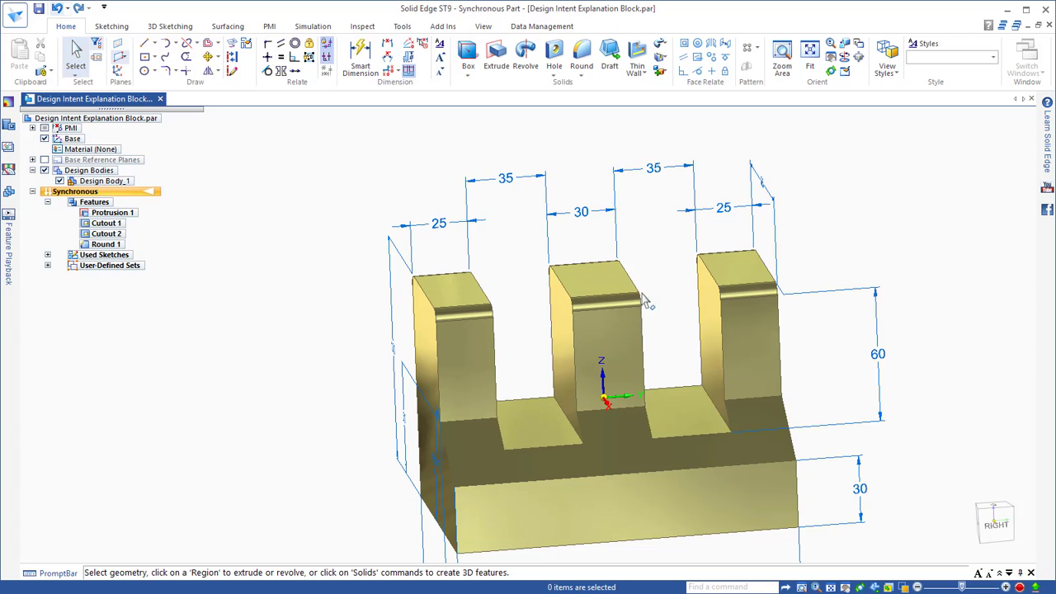
- Lock the 35 mm width dimensions of both slots
click(505, 180)
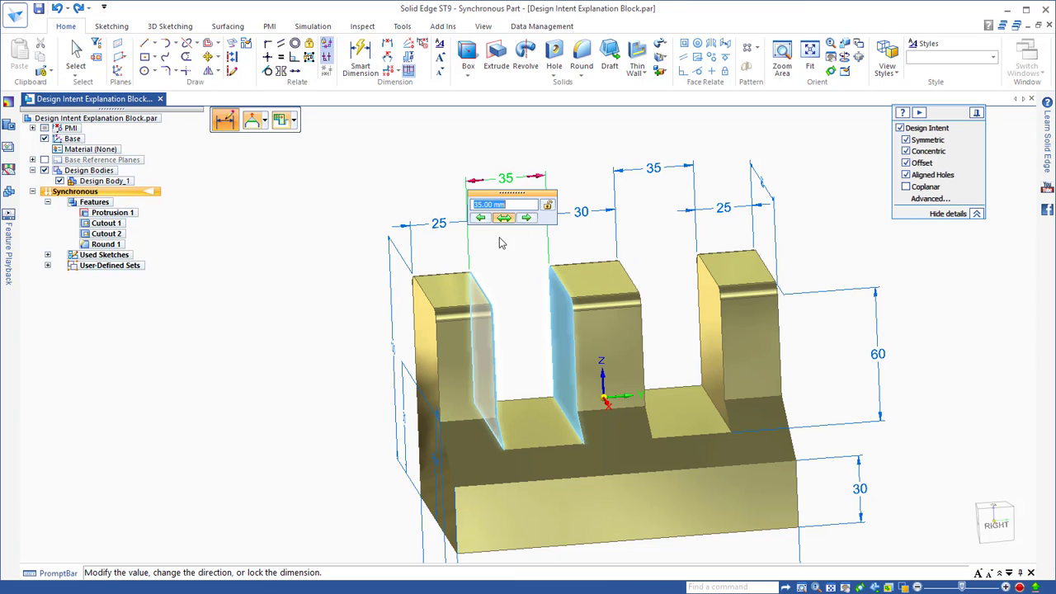
click(548, 206)
click(573, 186)
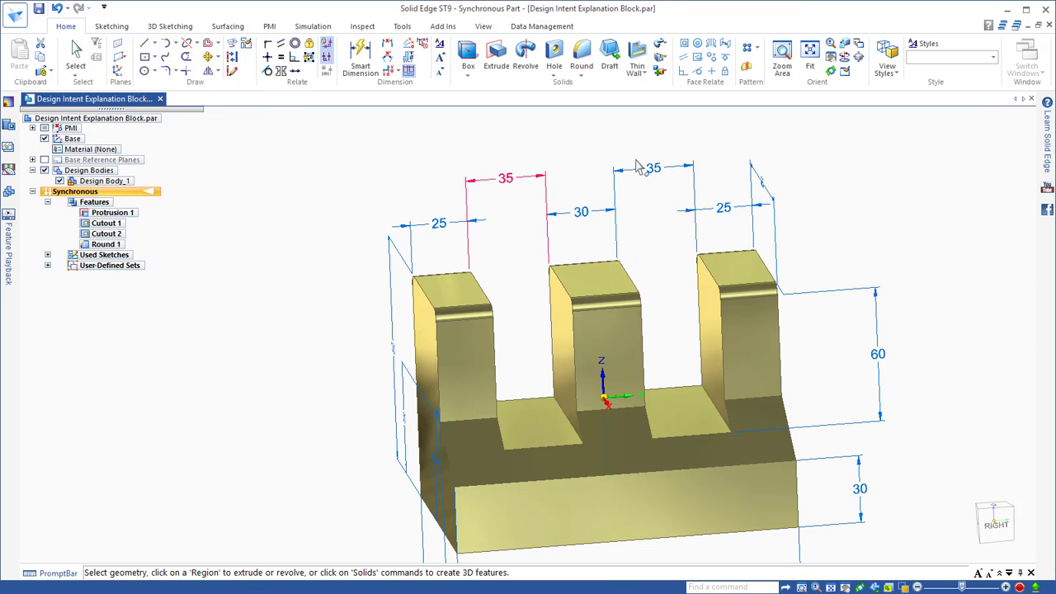
click(644, 172)
click(645, 175)
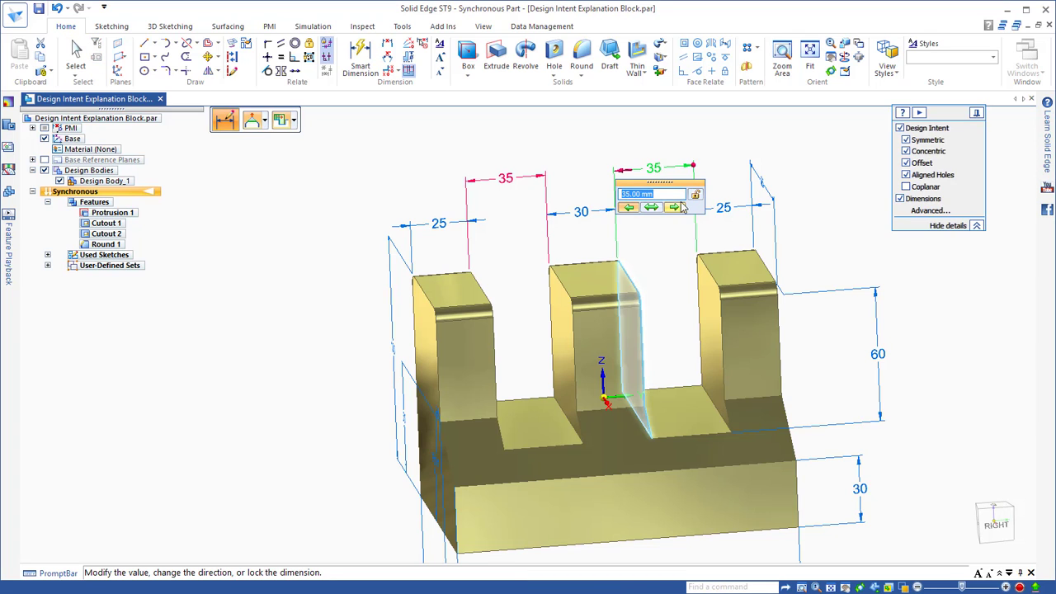
click(581, 165)
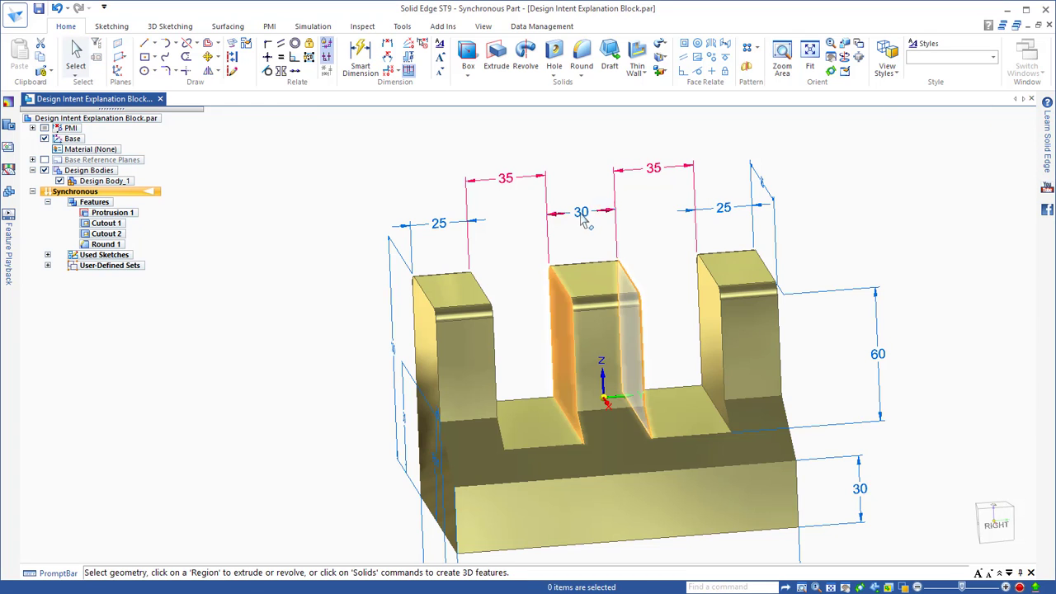
- Set the middle upright's width to 40 mm, moving both of its side faces
click(582, 214)
text(40)
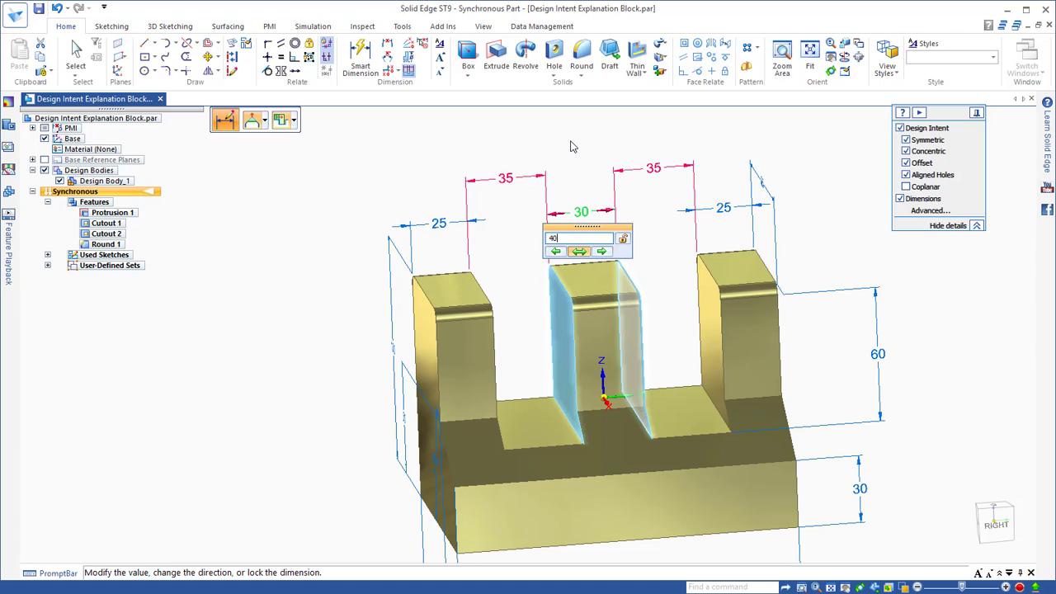
key(Return)
key(Escape)
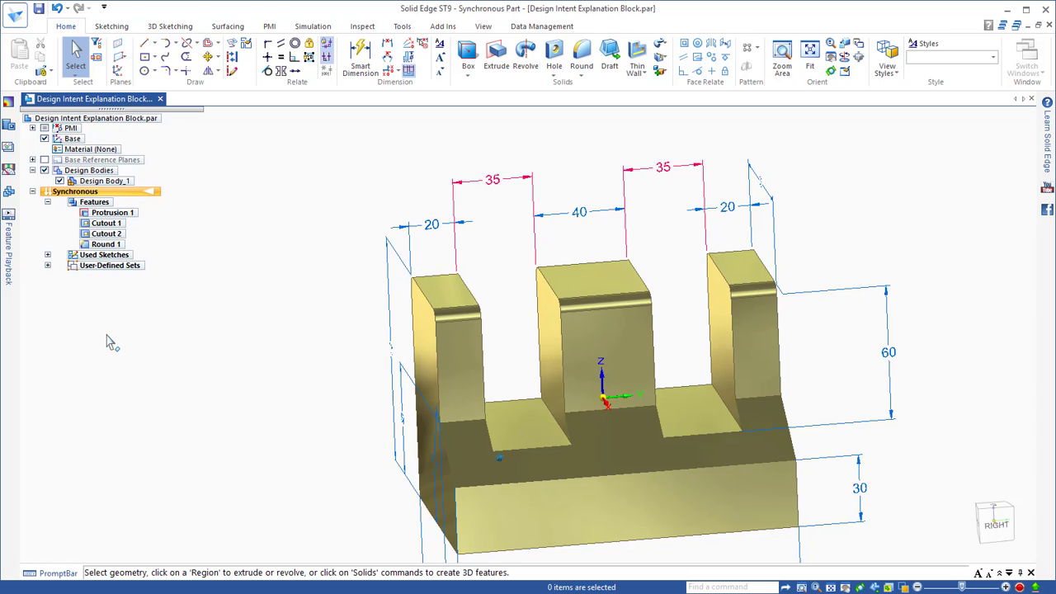
- Move the middle upright's top face up 10 mm with the Coplanar design intent rule turned off
key(ctrl+i)
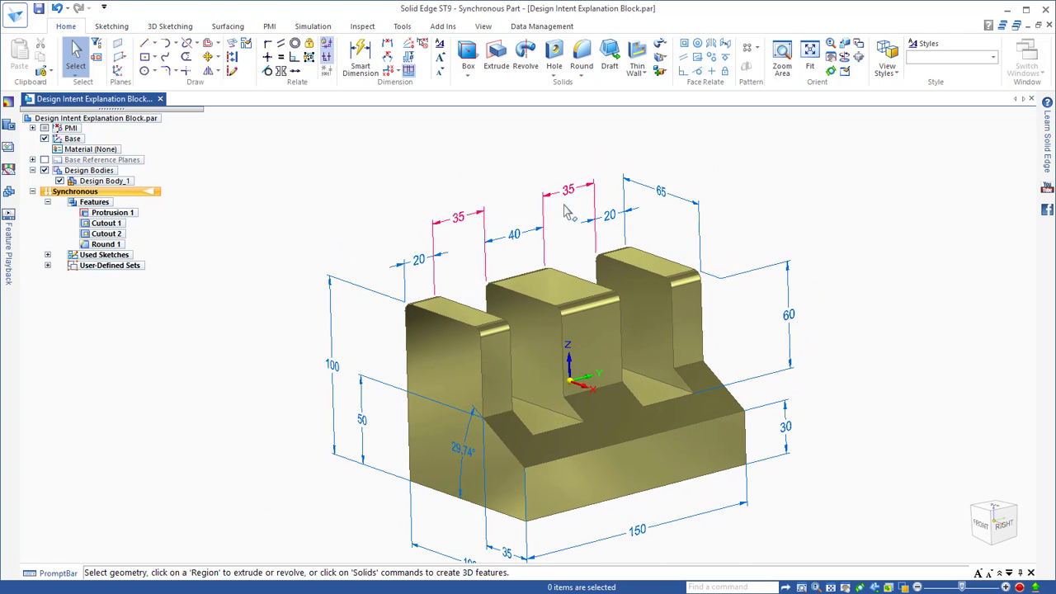
click(555, 302)
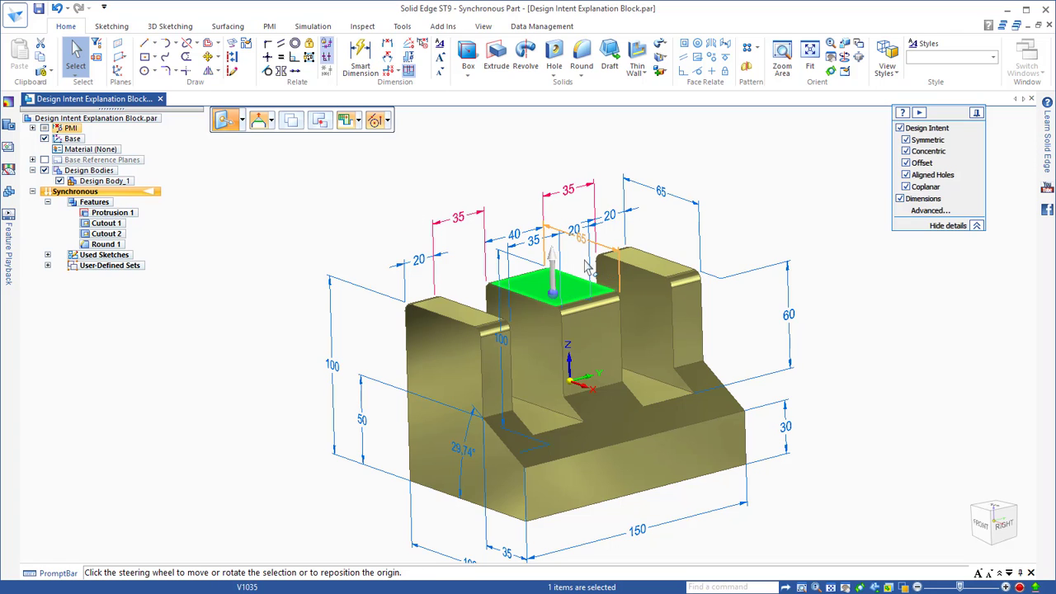
click(551, 276)
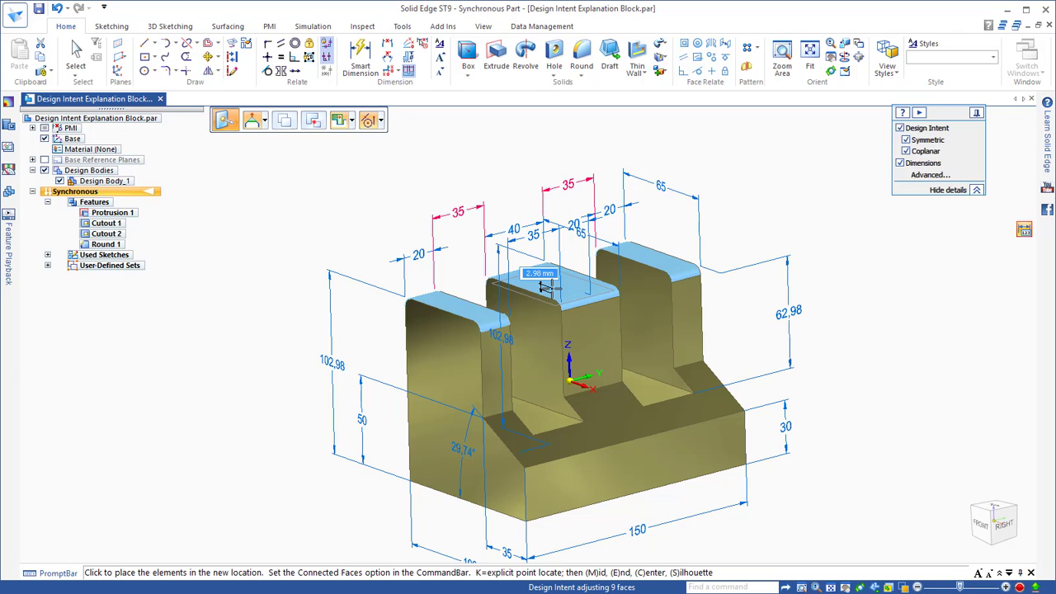
key(c)
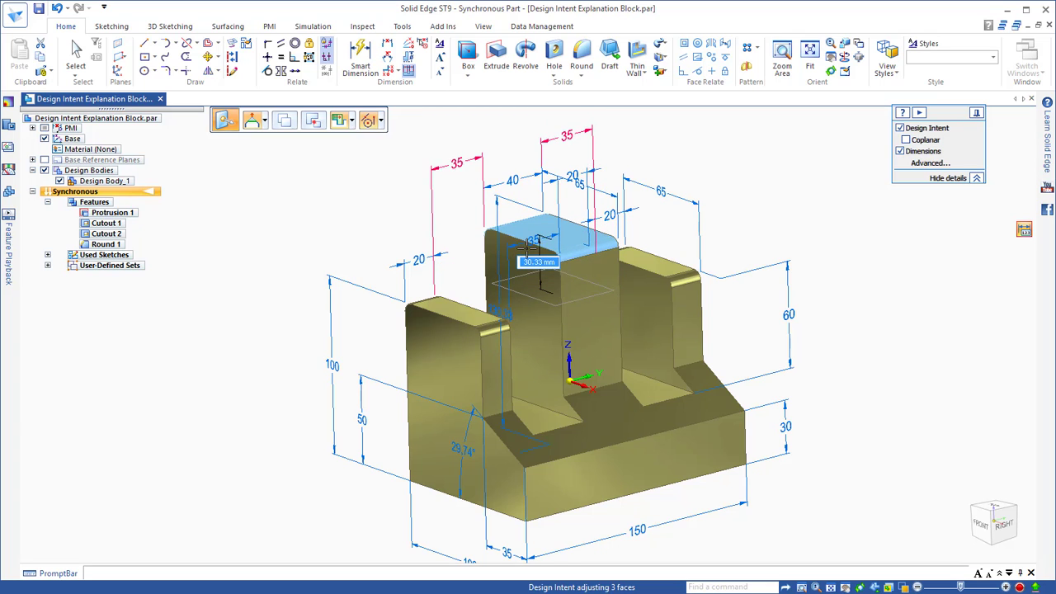
text(10)
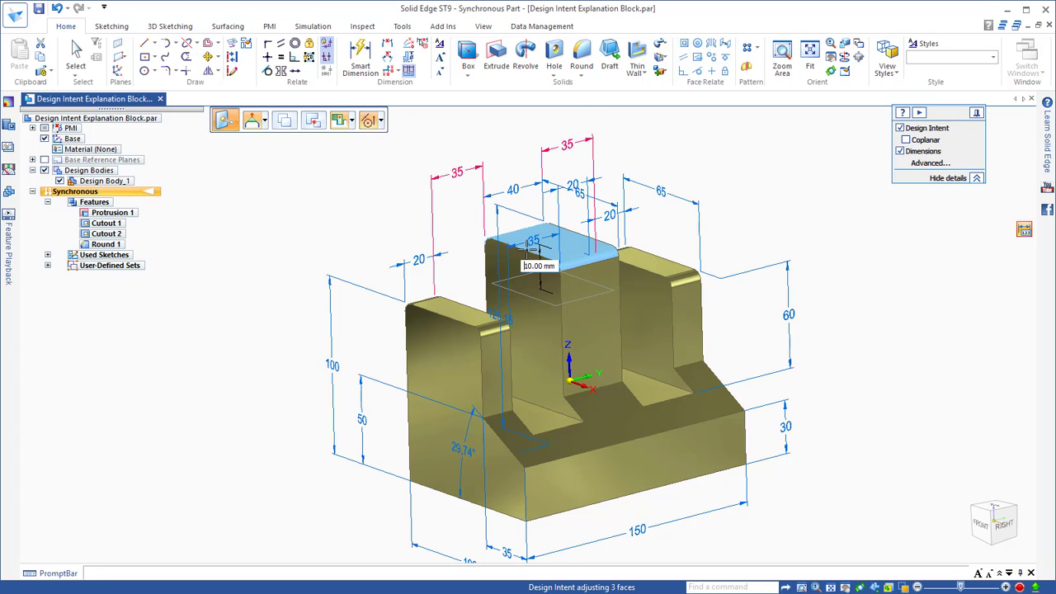
key(Return)
key(Escape)
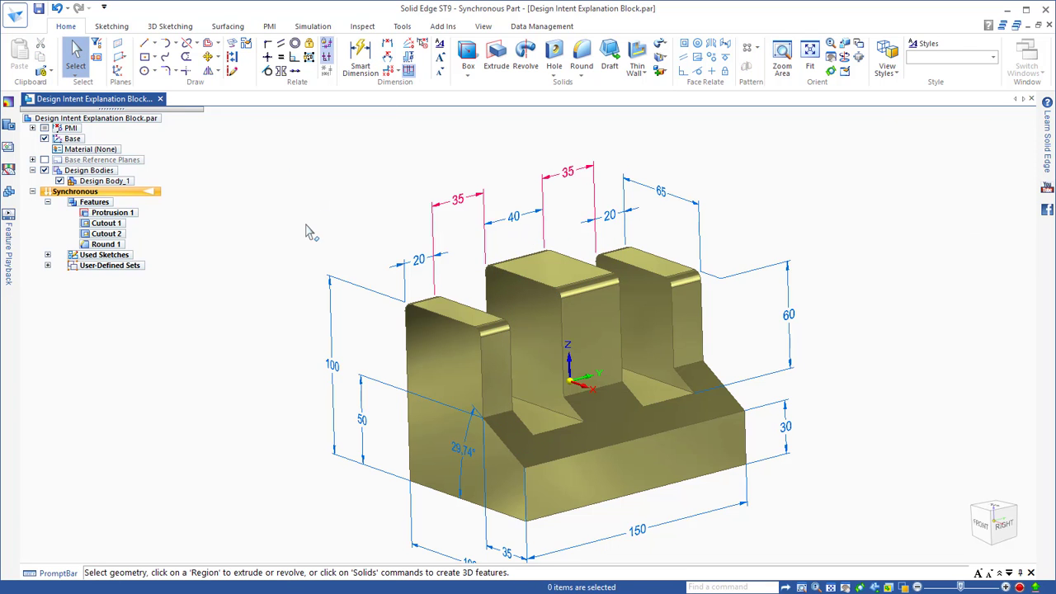
- Set the sloped front face's angle to 35°, with the edit direction moving only the sloped face
scroll(477, 449, up, 2)
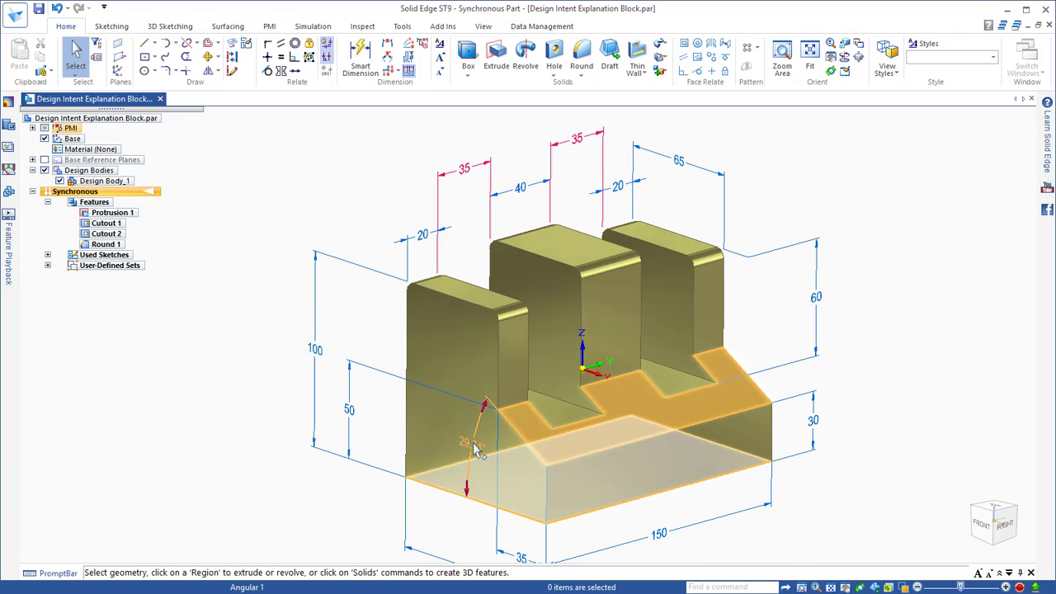
click(477, 445)
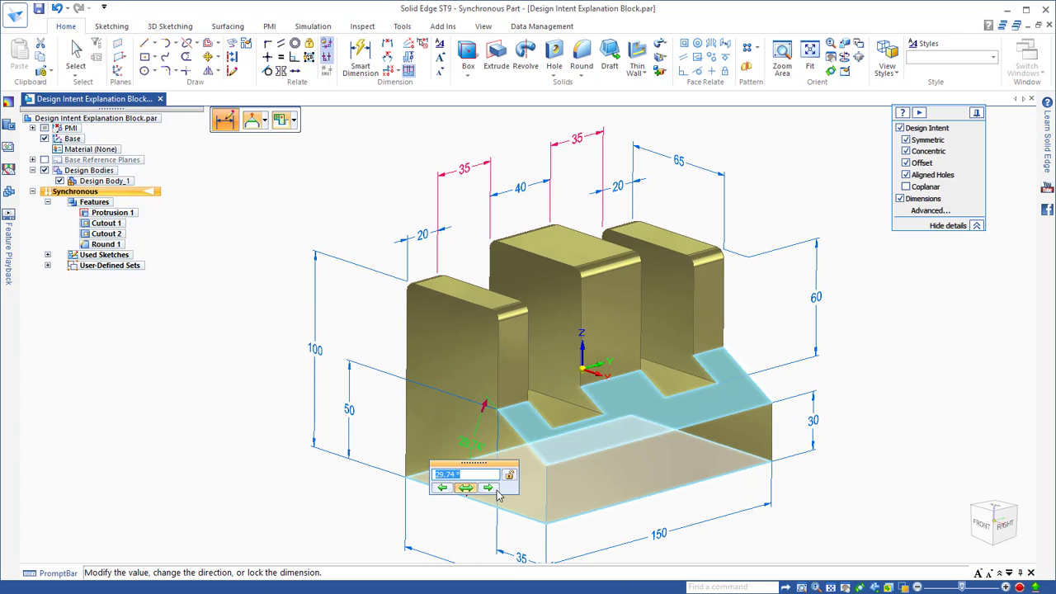
click(466, 488)
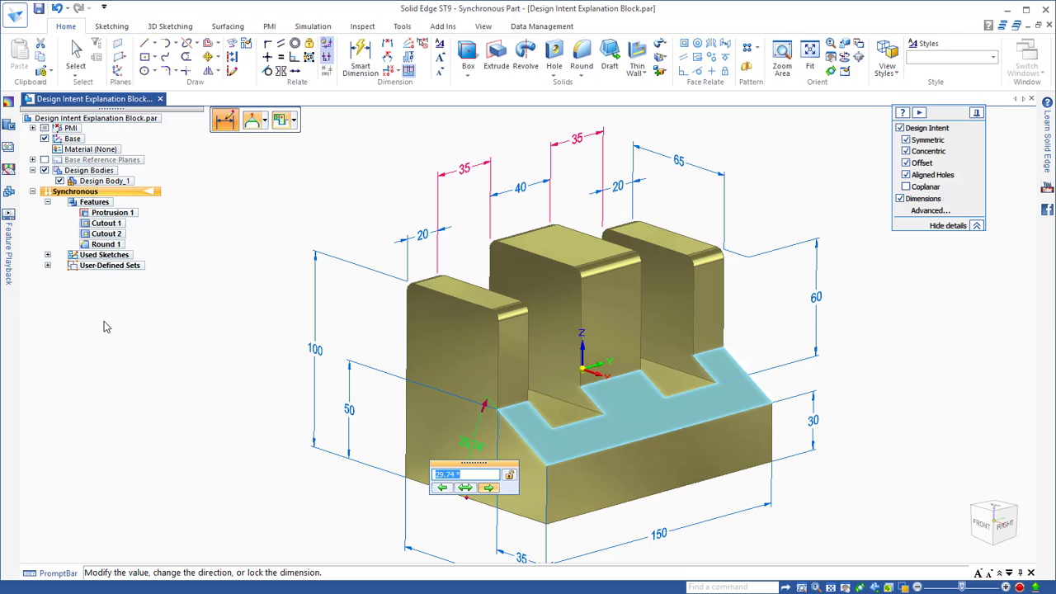
text(35)
key(Return)
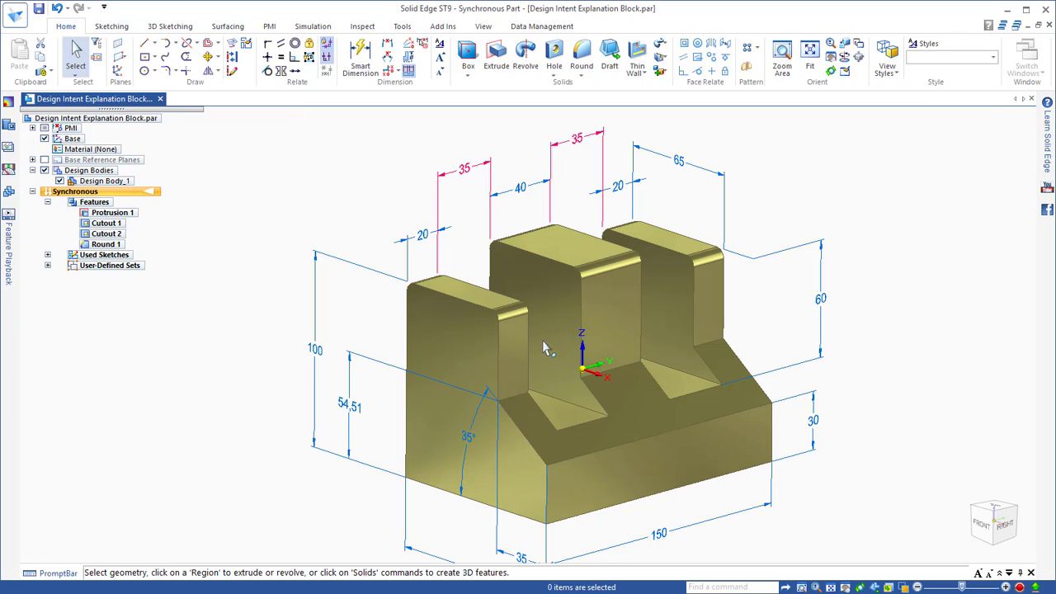
middle_drag(945, 410, 906, 405)
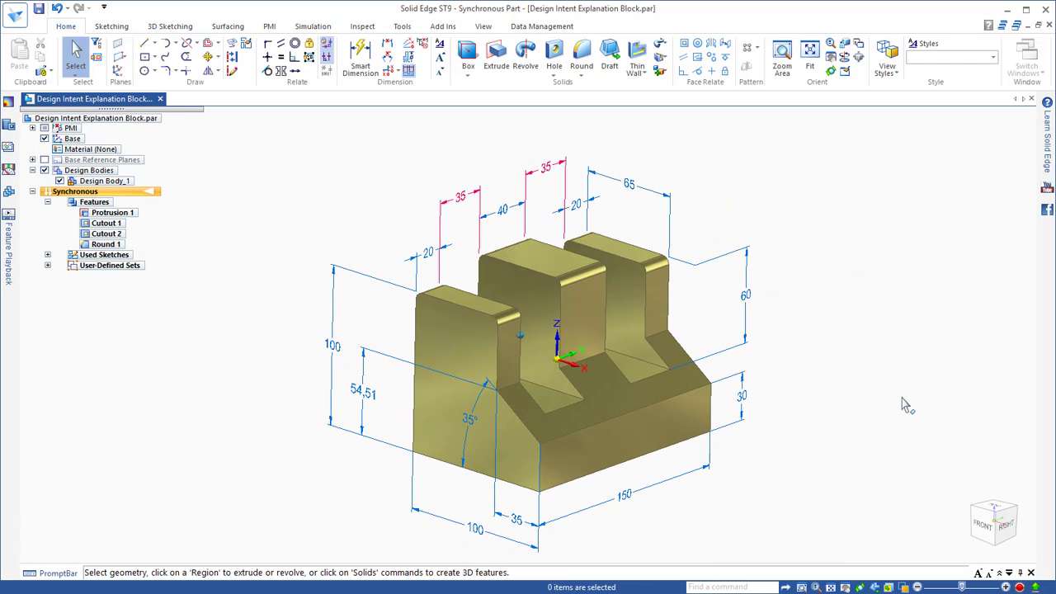